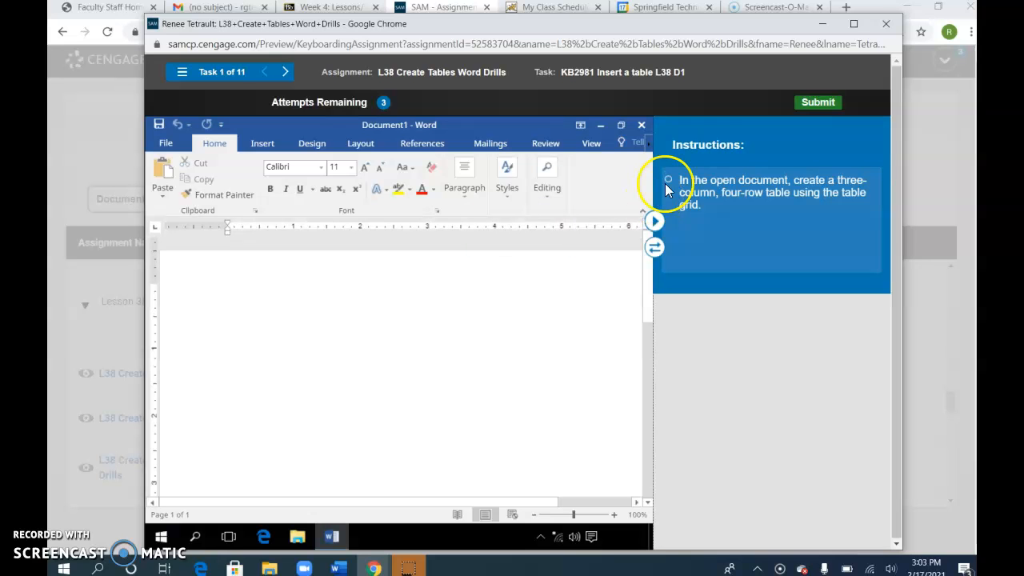
Step: Maximize the assignment window and insert a three-column, four-row table in the blank document using the table grid
left_click(853, 26)
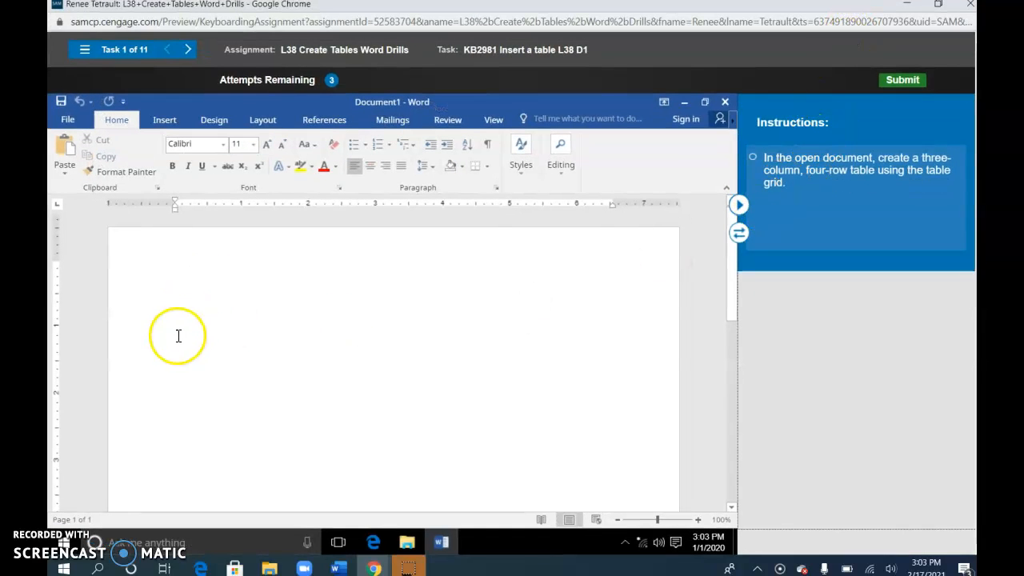
left_click(202, 284)
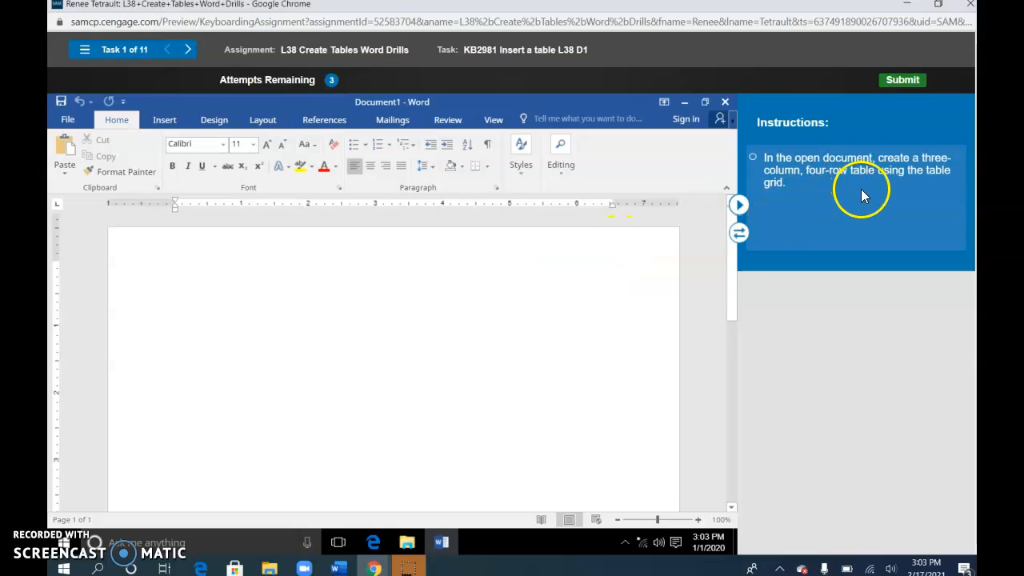
left_click(163, 122)
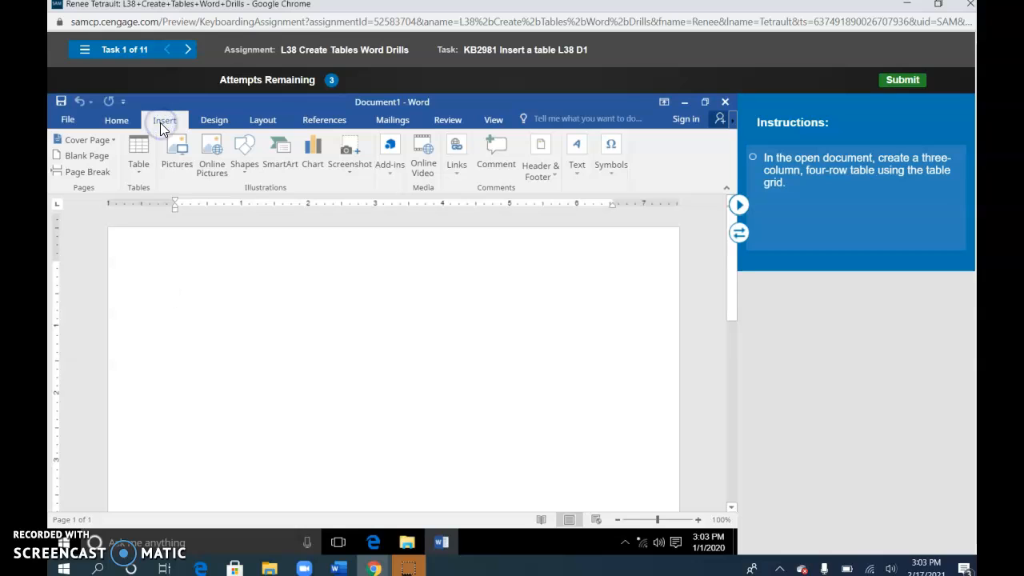
left_click(140, 149)
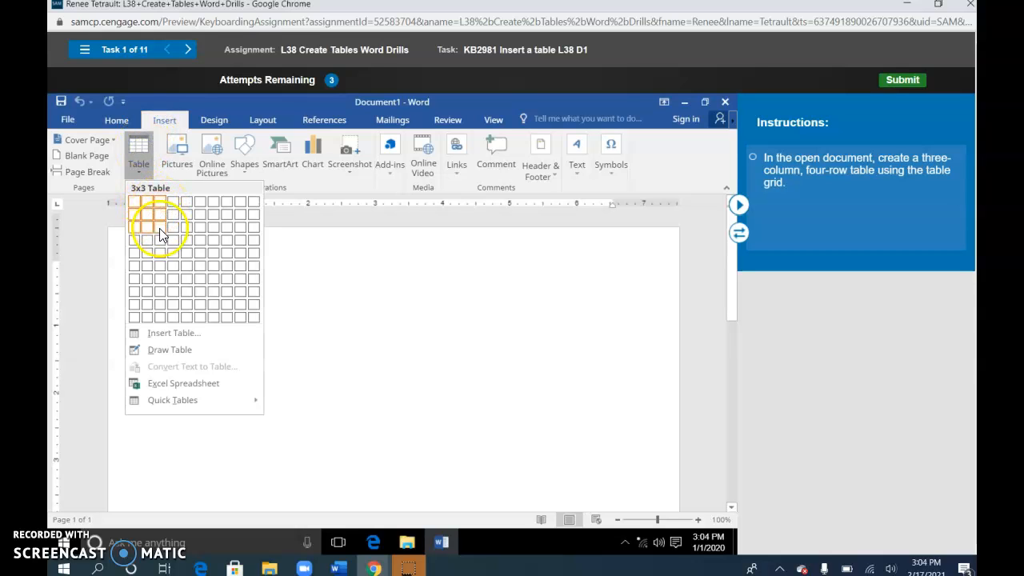
left_click(163, 248)
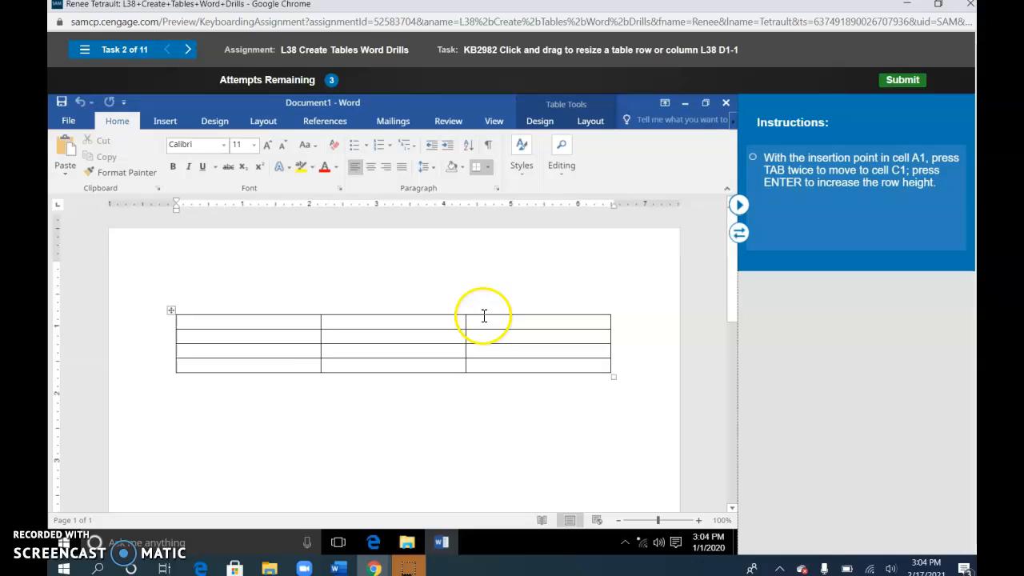
Step: Increase the first row's height with an extra line in cell C1, and remove that line to restore the original height
left_click(190, 322)
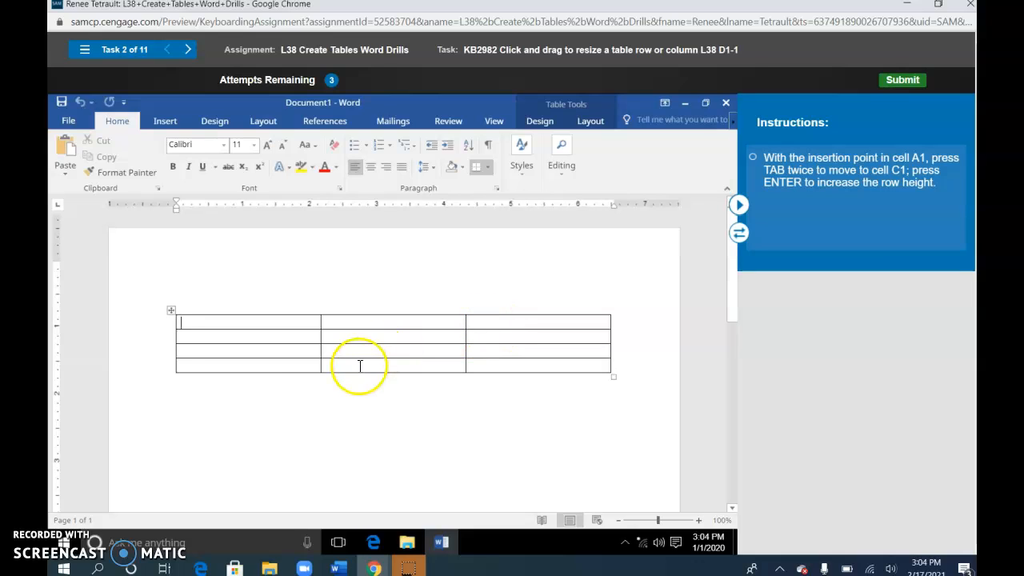
key("Tab")
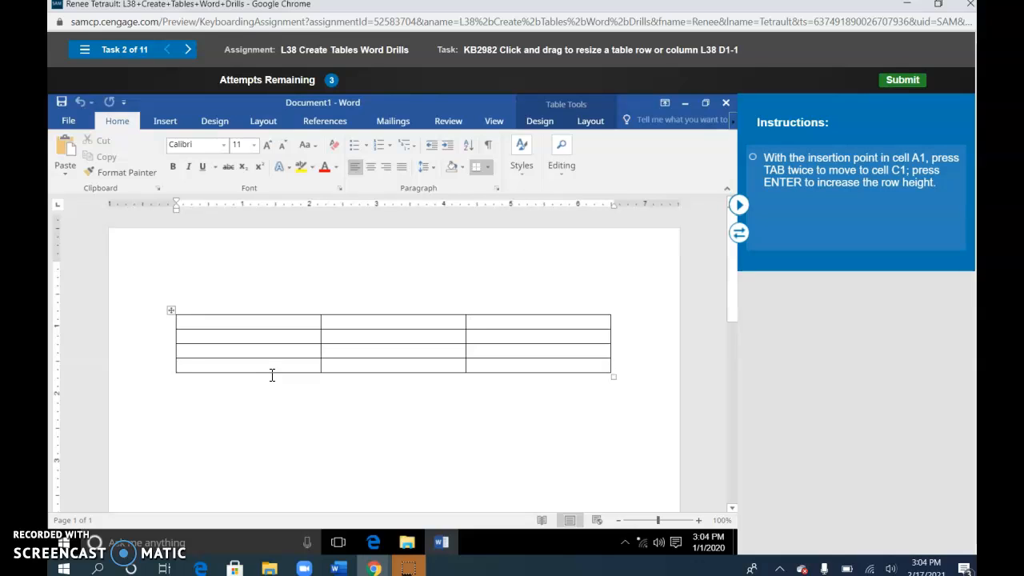
key("Return")
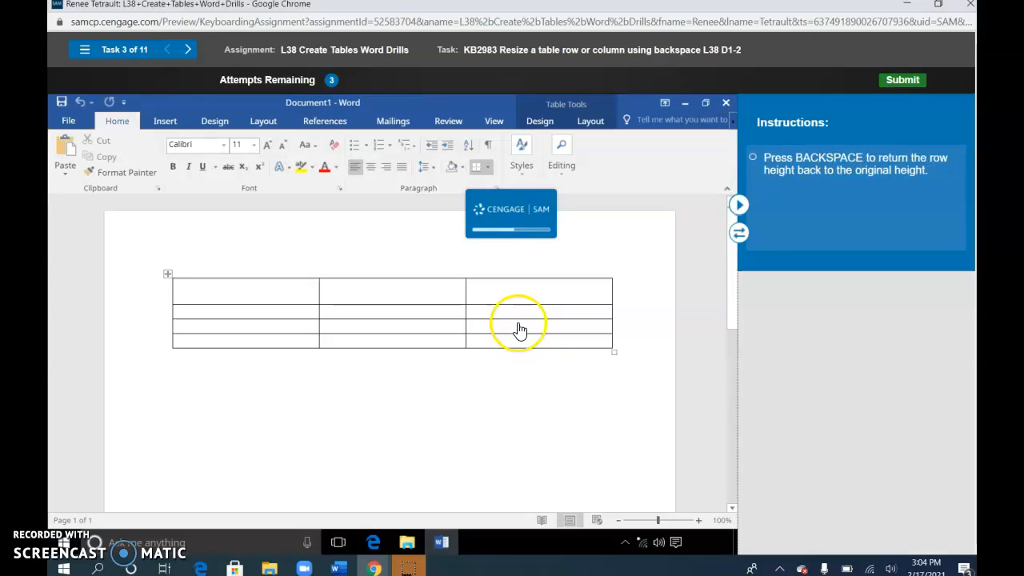
left_click(501, 298)
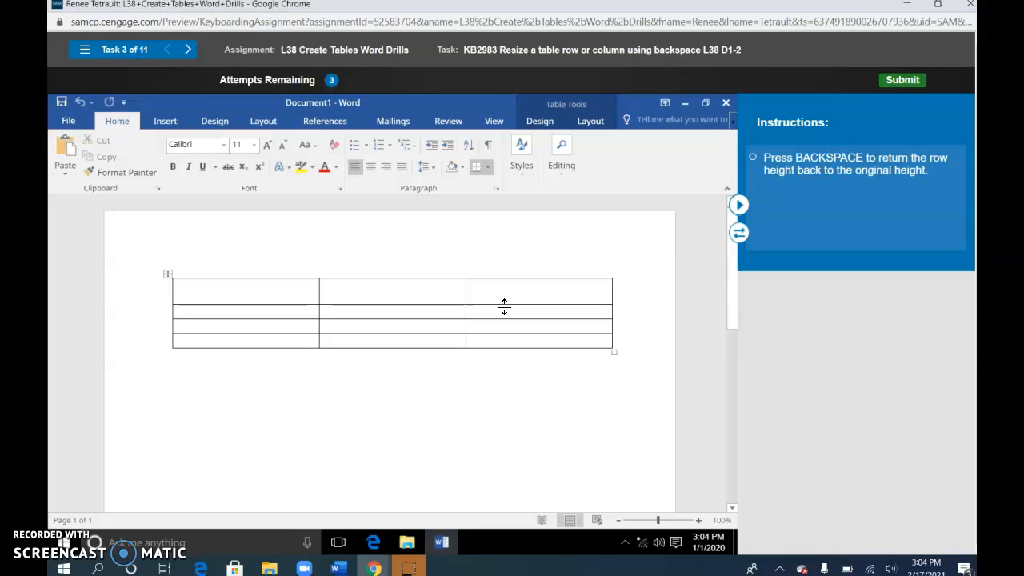
key("BackSpace")
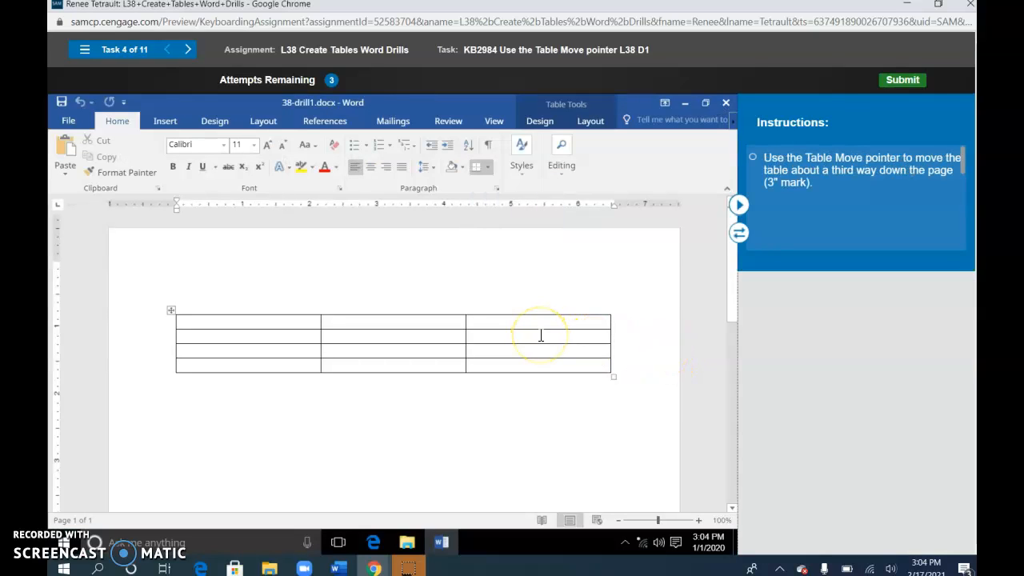
Step: Move the whole table down the page to about the 3" mark and insert an additional row at its bottom
left_click(172, 311)
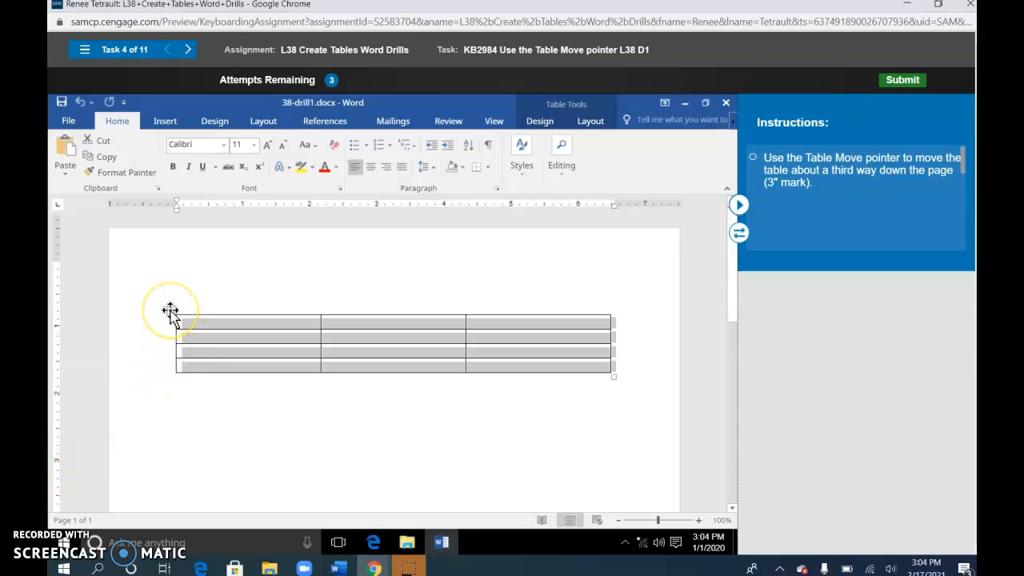
left_click_drag(171, 311, 169, 452)
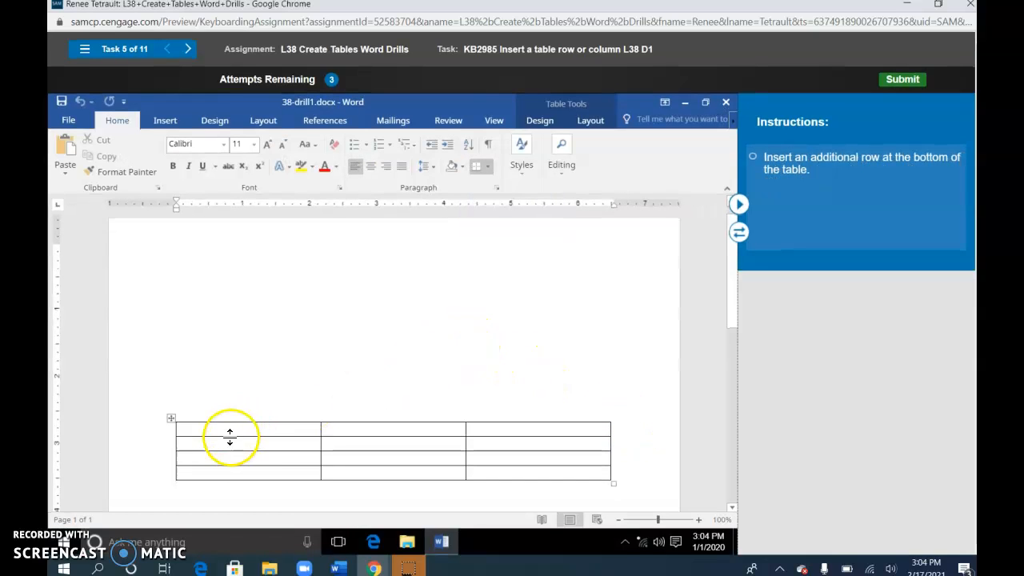
mouse_move(170, 485)
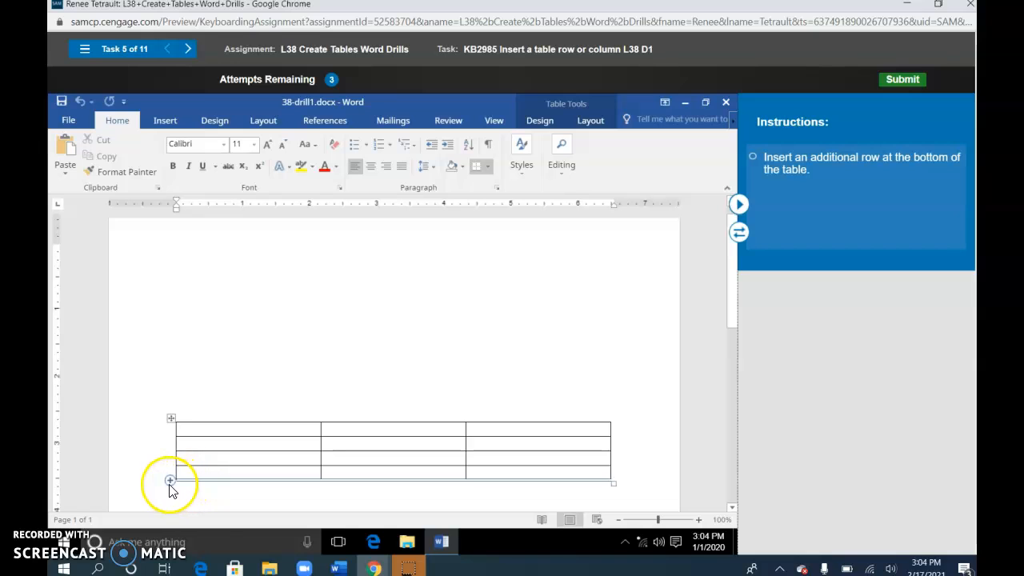
left_click(170, 482)
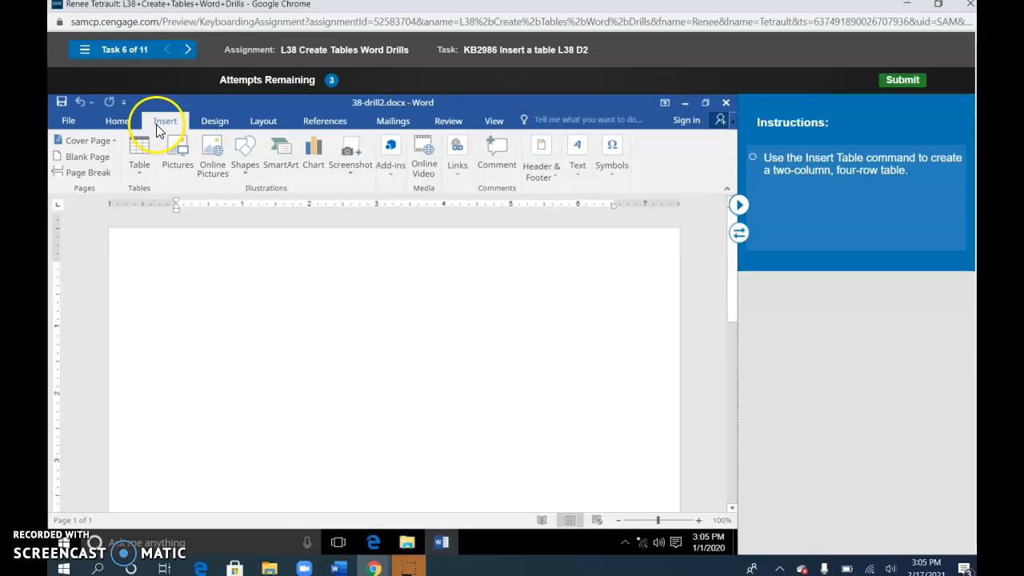
Step: Try to create the two-column, four-row table from the table grid, and restart the task
left_click(141, 146)
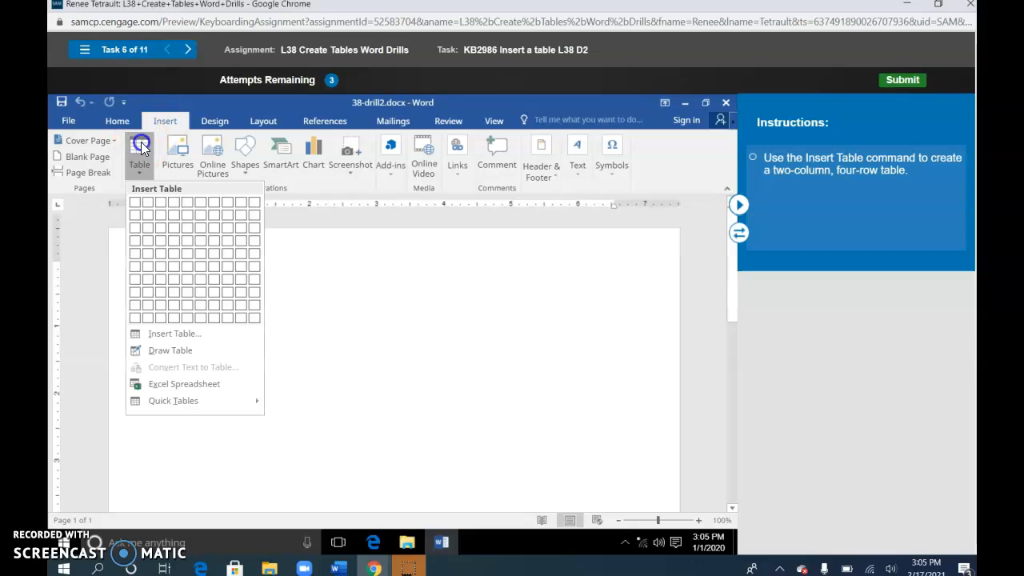
left_click(148, 249)
left_click(532, 290)
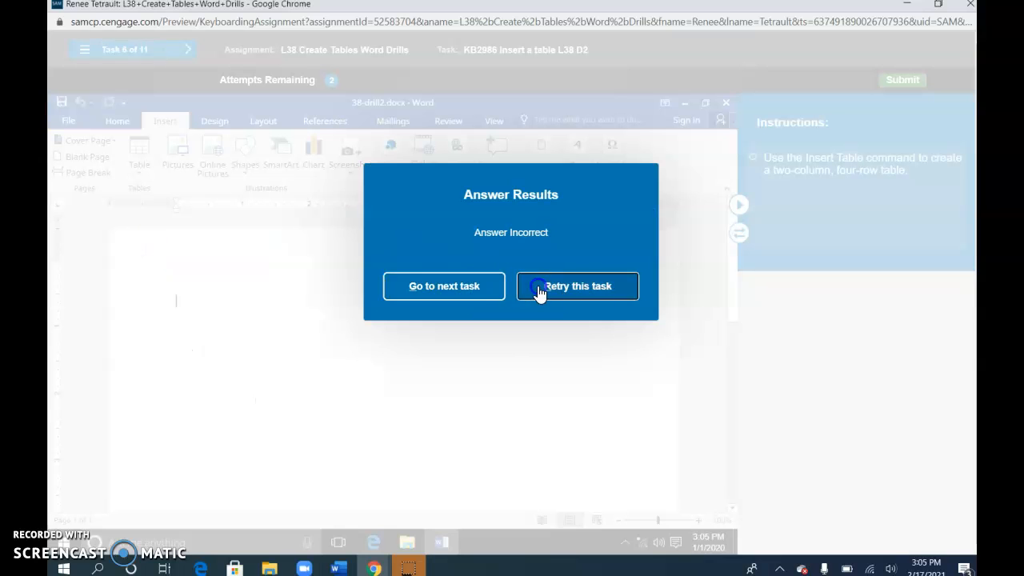
Step: Create a table with 2 columns and 4 rows using the Insert Table command
left_click(141, 156)
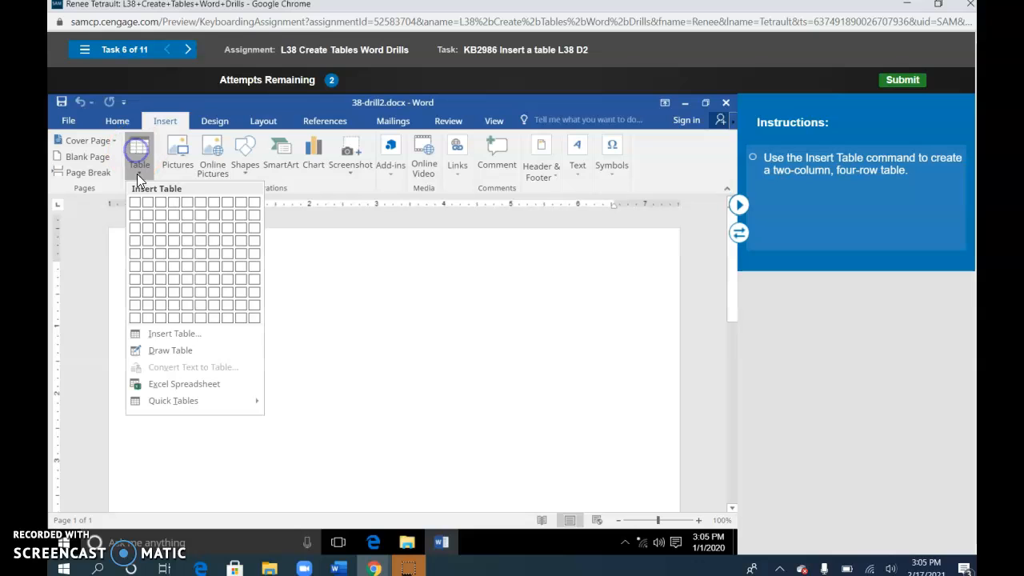
left_click(160, 333)
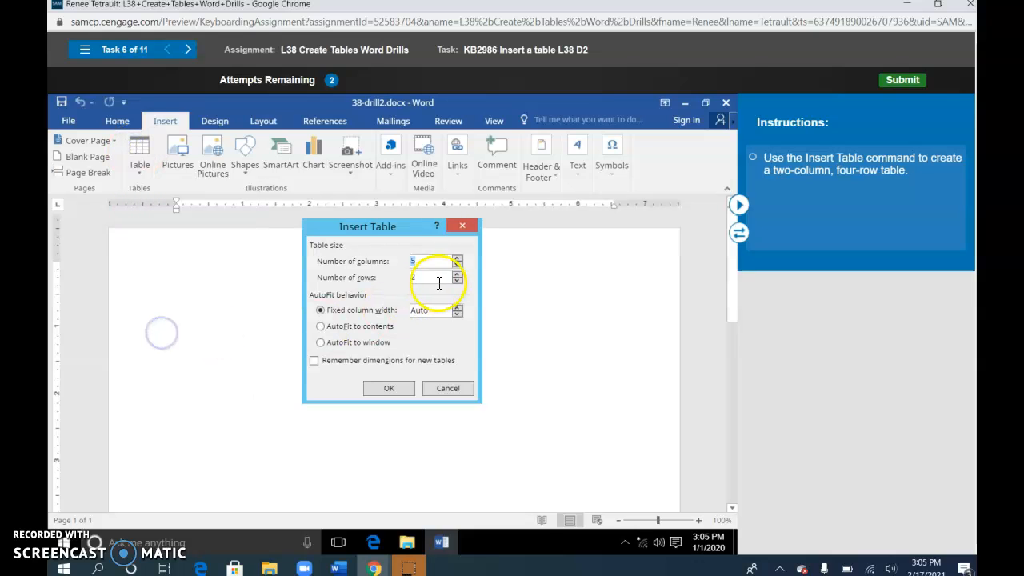
left_click(457, 265)
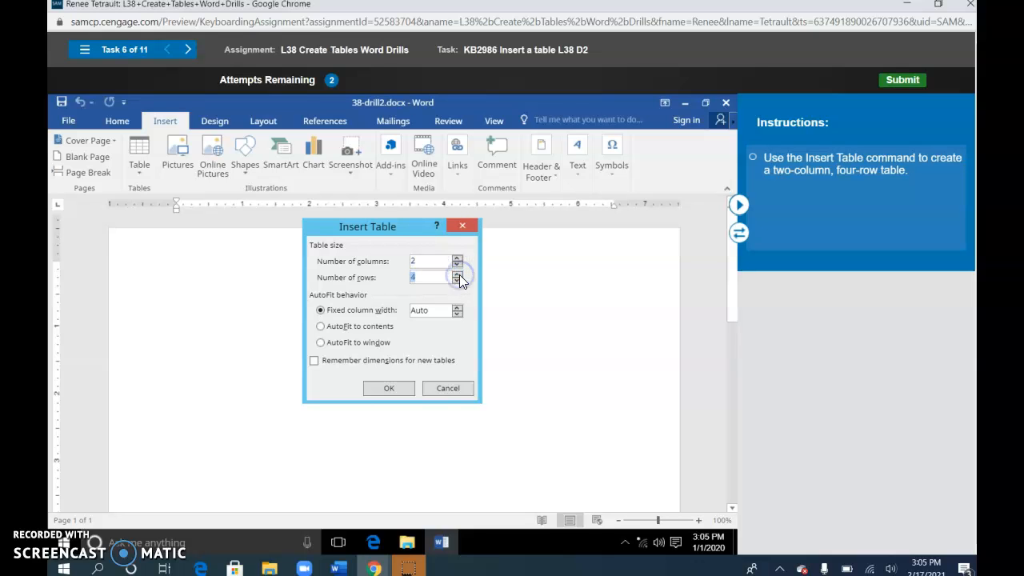
left_click(395, 388)
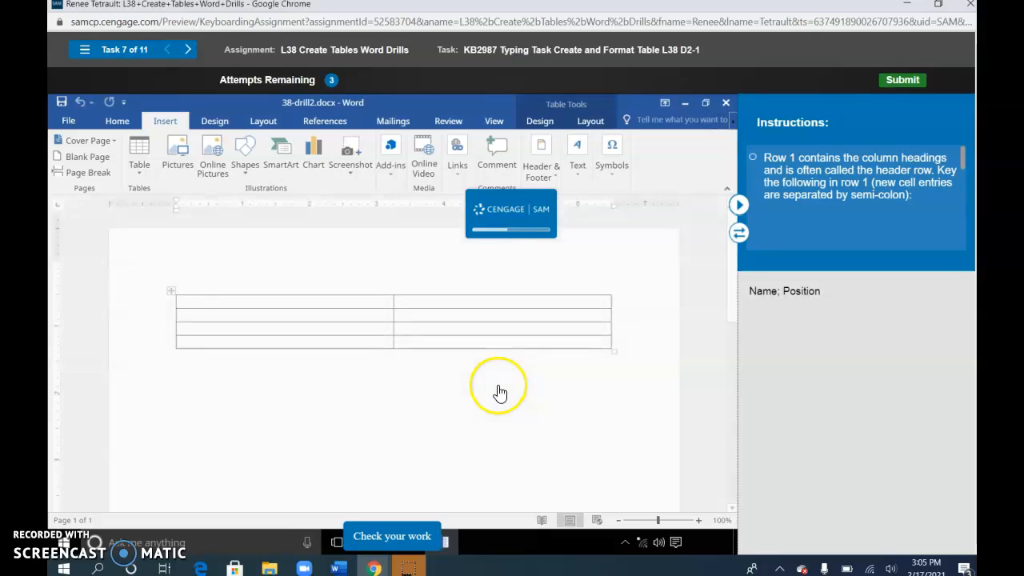
Step: Enter the column headings Name and Position in the first row, check the work and continue to the following task
left_click(206, 303)
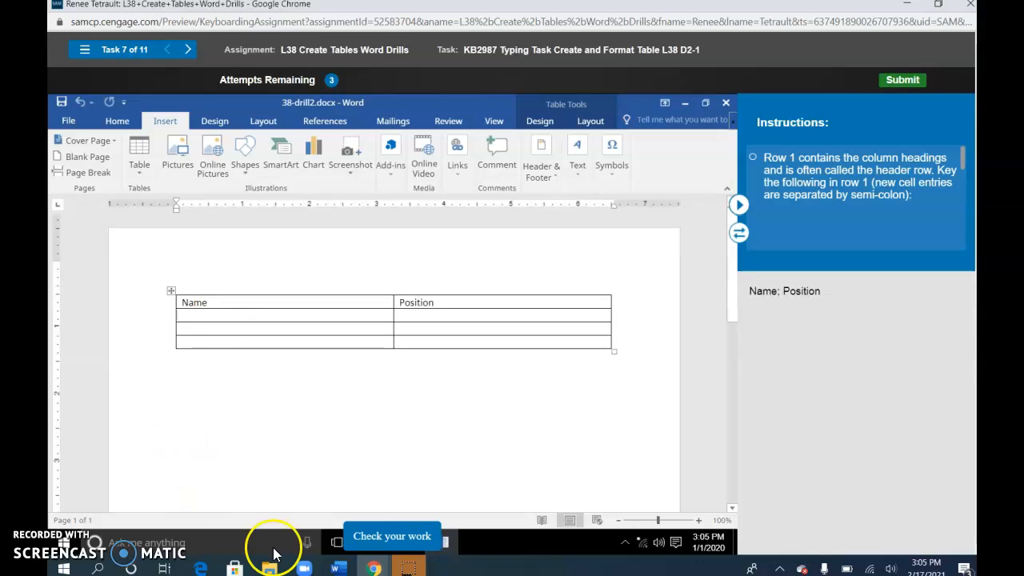
left_click(404, 539)
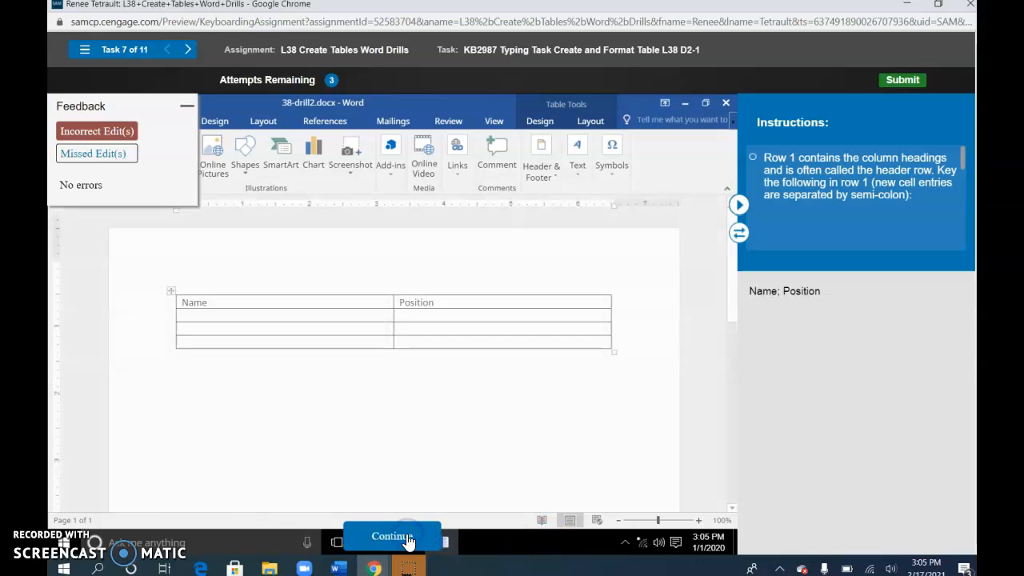
left_click(407, 538)
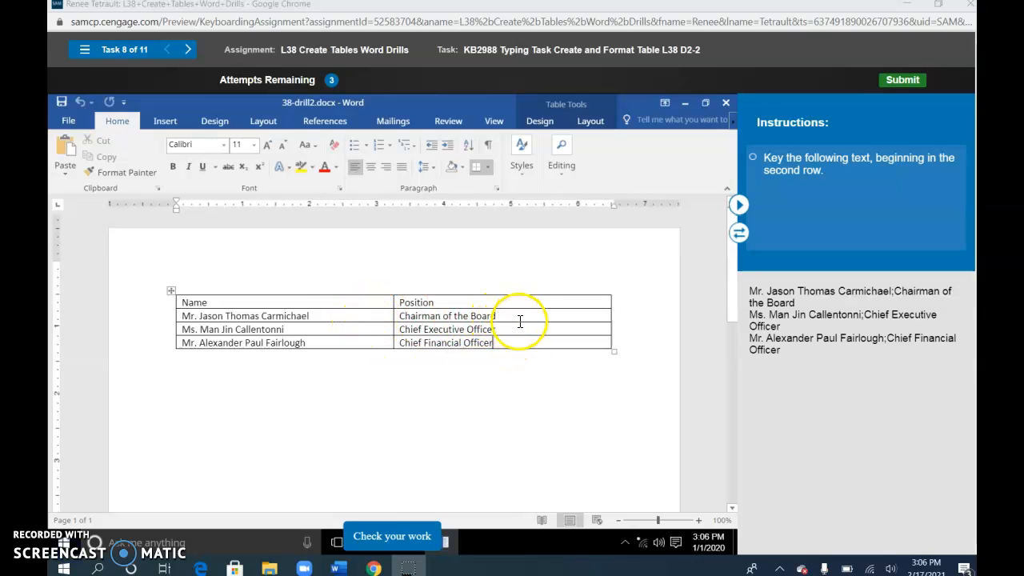
Step: Fill rows 2 to 4 with the listed names and positions, check the work and continue
left_click(394, 539)
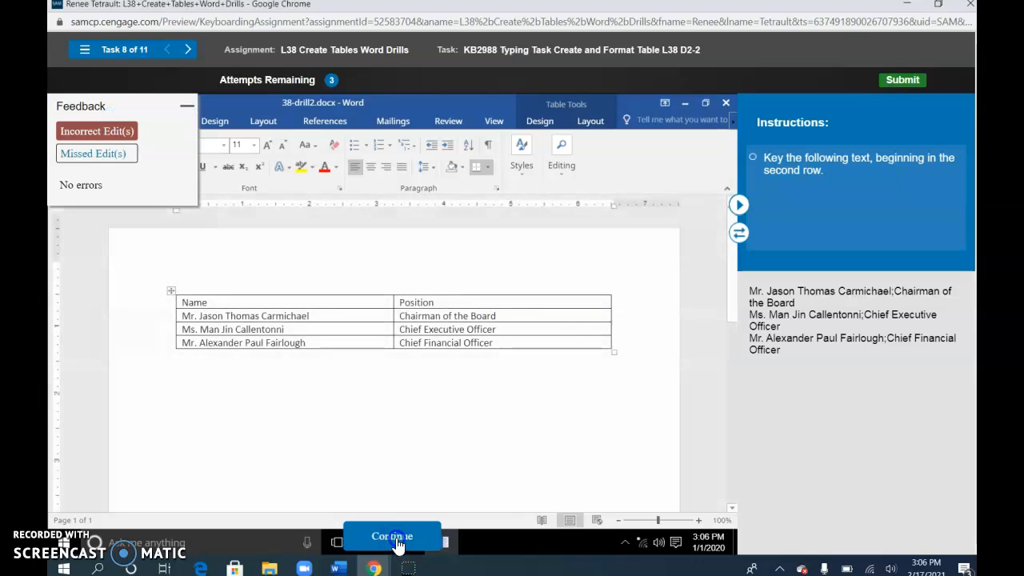
left_click(395, 539)
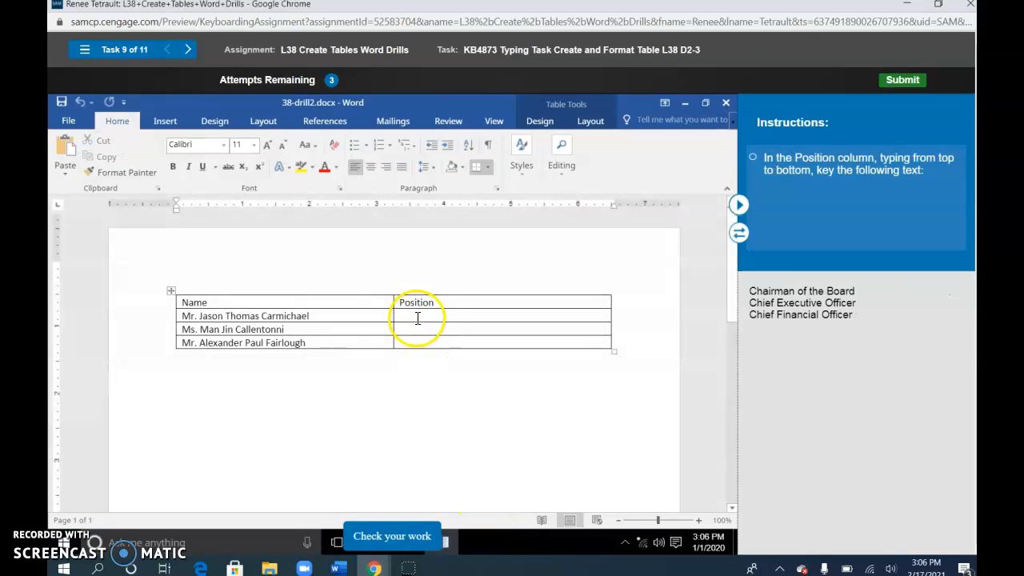
Step: Fill the Position column with Chairman of the Board, Chief Executive Officer and Chief Financial Officer, and check the work
left_click(417, 317)
left_click(429, 320)
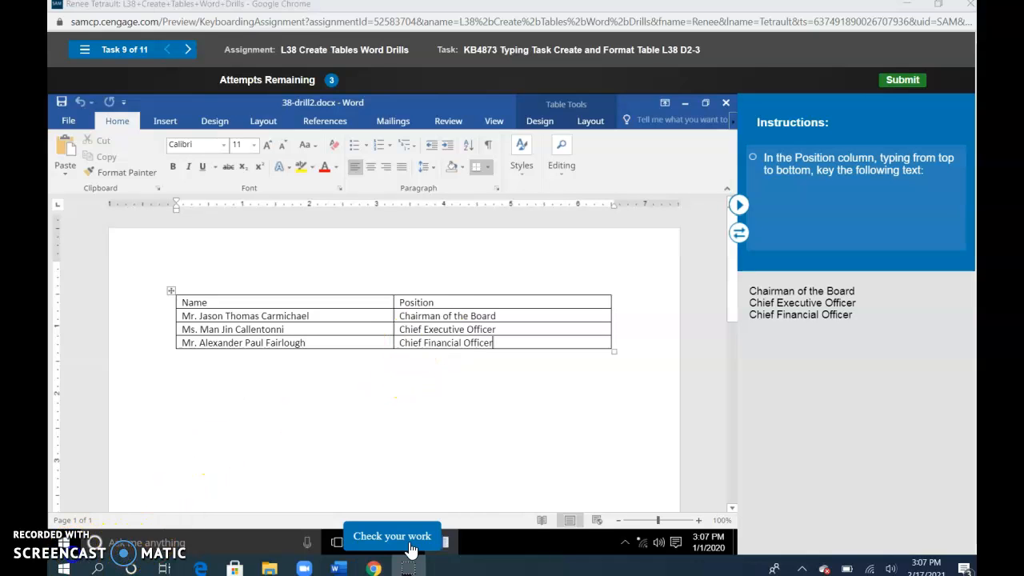
left_click(392, 537)
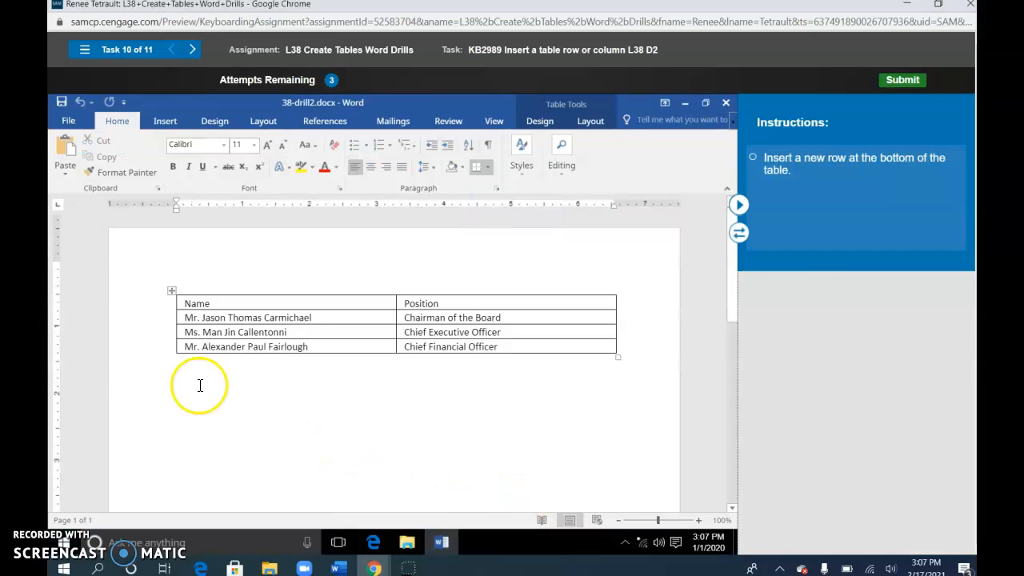
Step: Insert a row at the bottom of the table, enter the listed name and Vice Chairman and President, and check the work
mouse_move(171, 358)
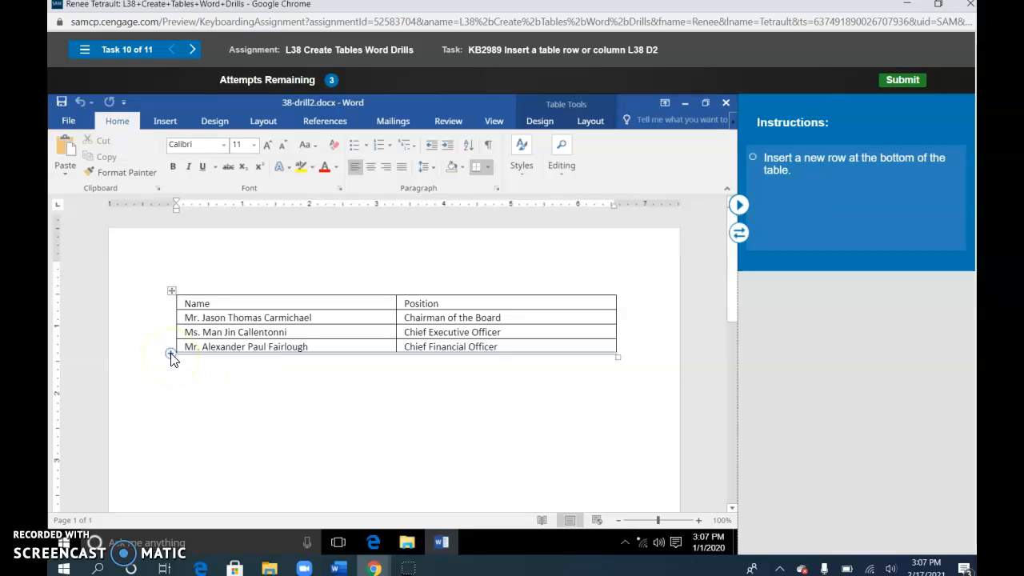
left_click(171, 354)
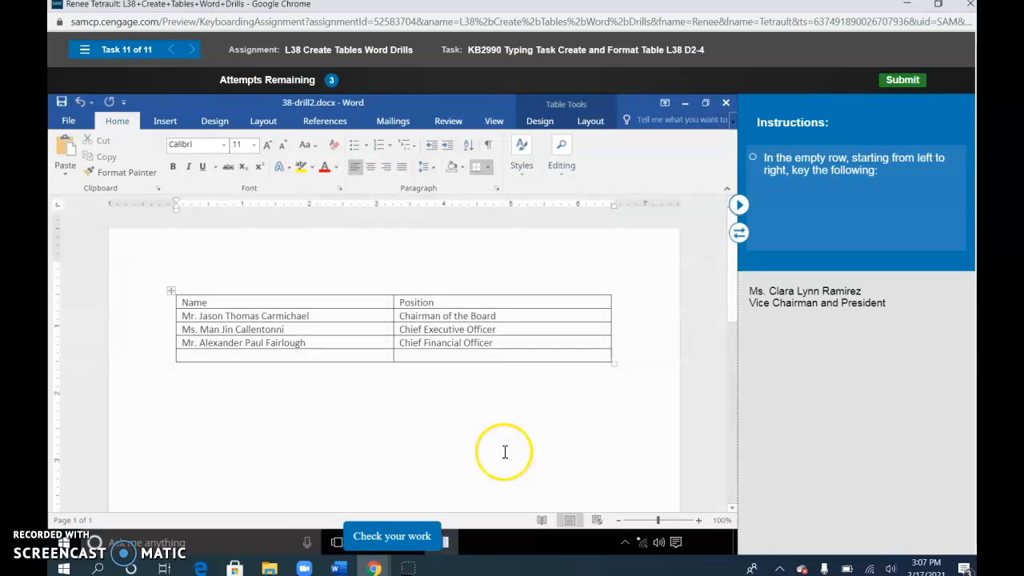
left_click(217, 355)
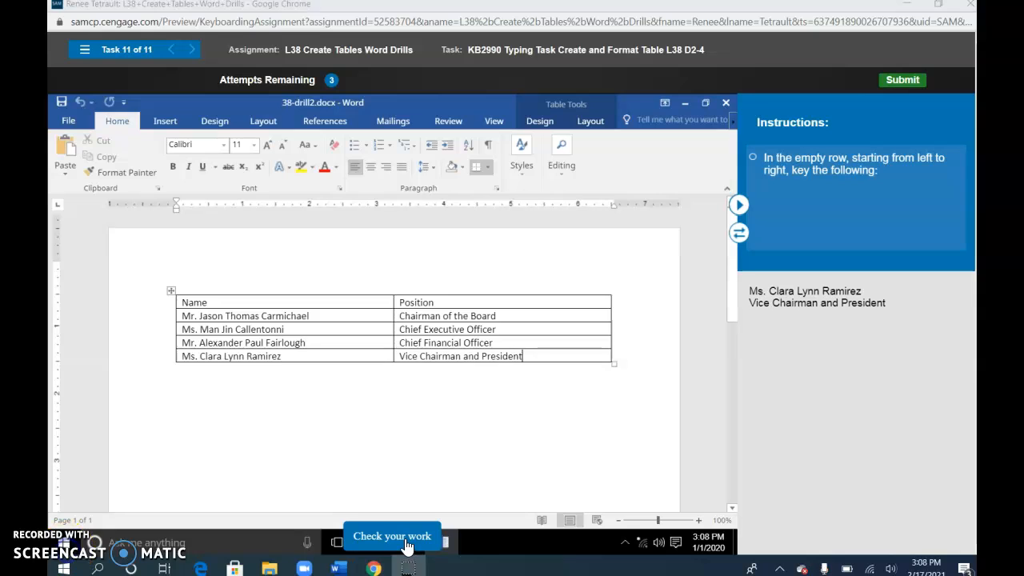
left_click(393, 537)
left_click(396, 536)
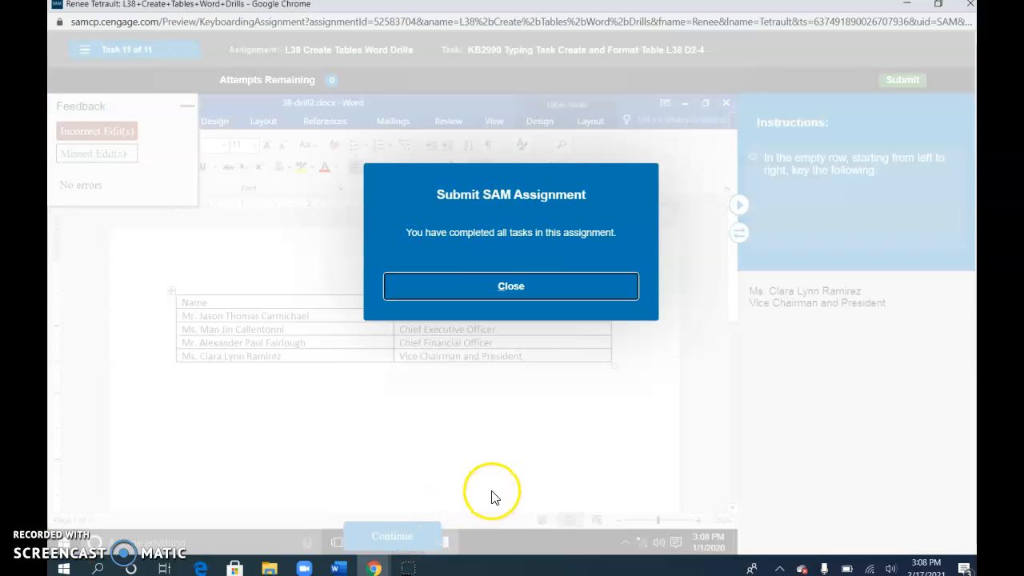
Step: Close the completed L38 assignment and its task list to return to the assignments page
left_click(536, 285)
left_click(624, 334)
left_click(818, 116)
Step: Preview the L39 Table Tools - Layout Word Drills assignment and launch all of its tasks
scroll(232, 413, "down", 4)
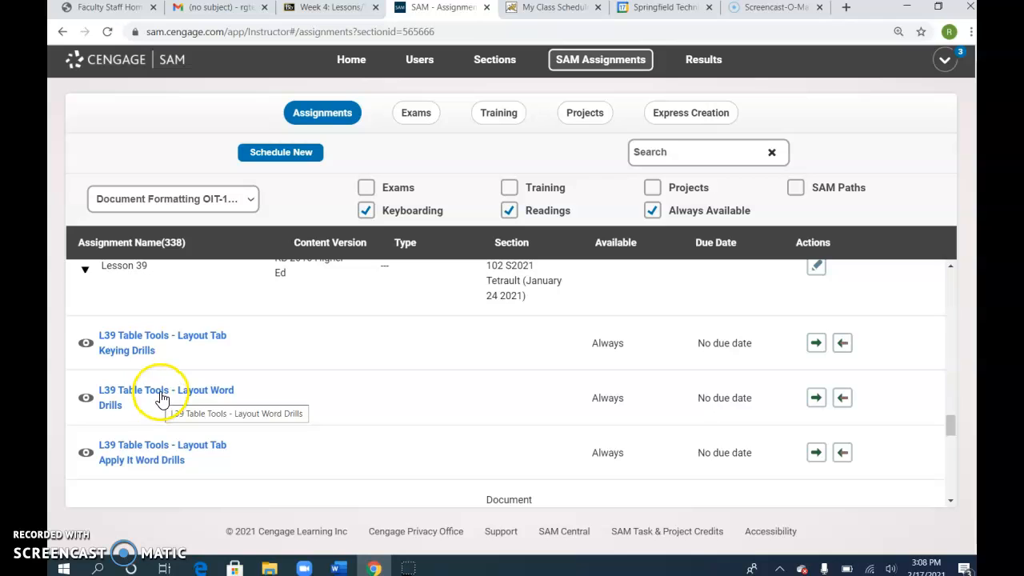
left_click(161, 396)
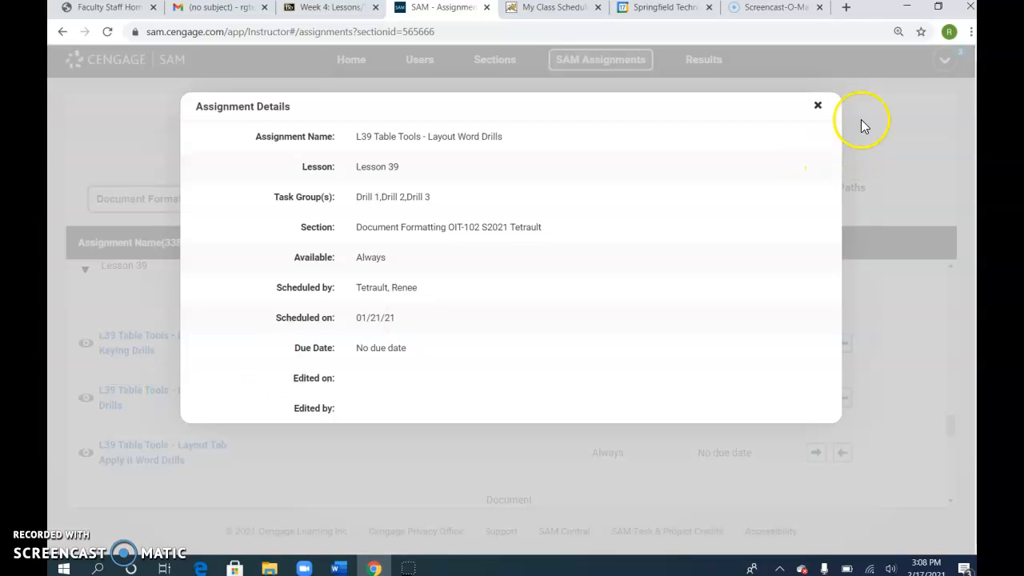
left_click(823, 106)
left_click(85, 398)
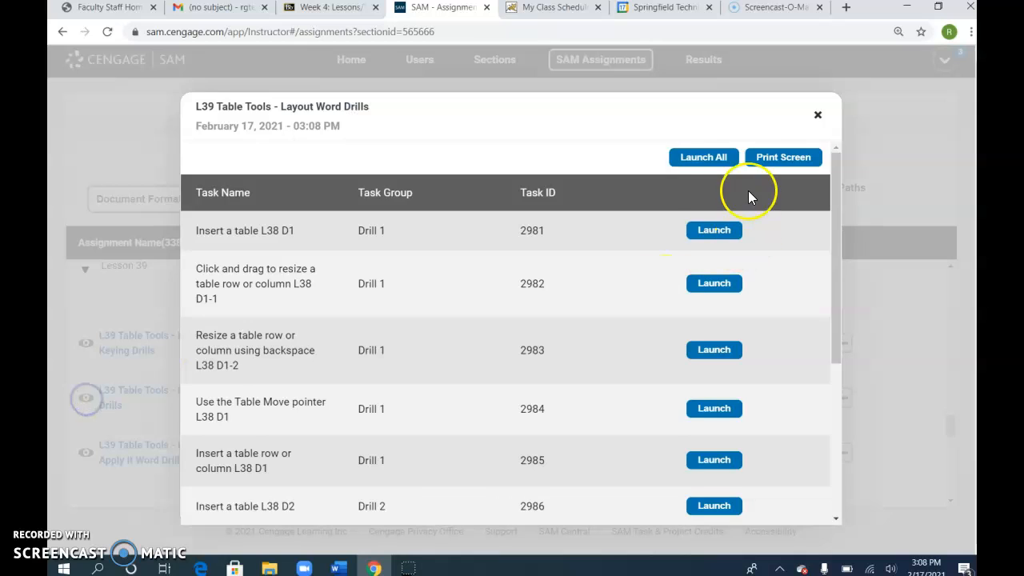
left_click(721, 158)
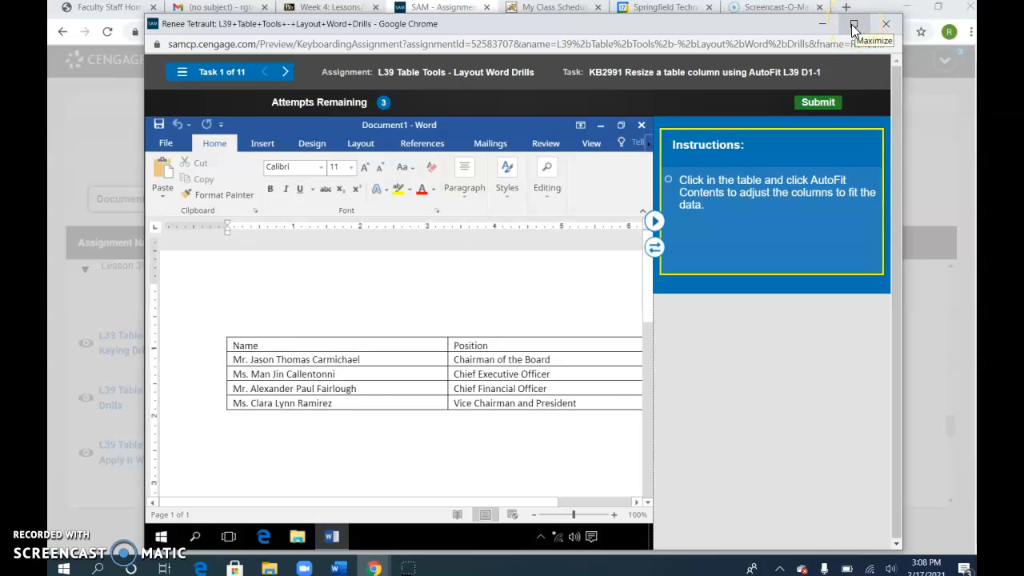
Step: Maximize the assignment window and AutoFit the Name and Position table's columns to their contents
left_click(854, 25)
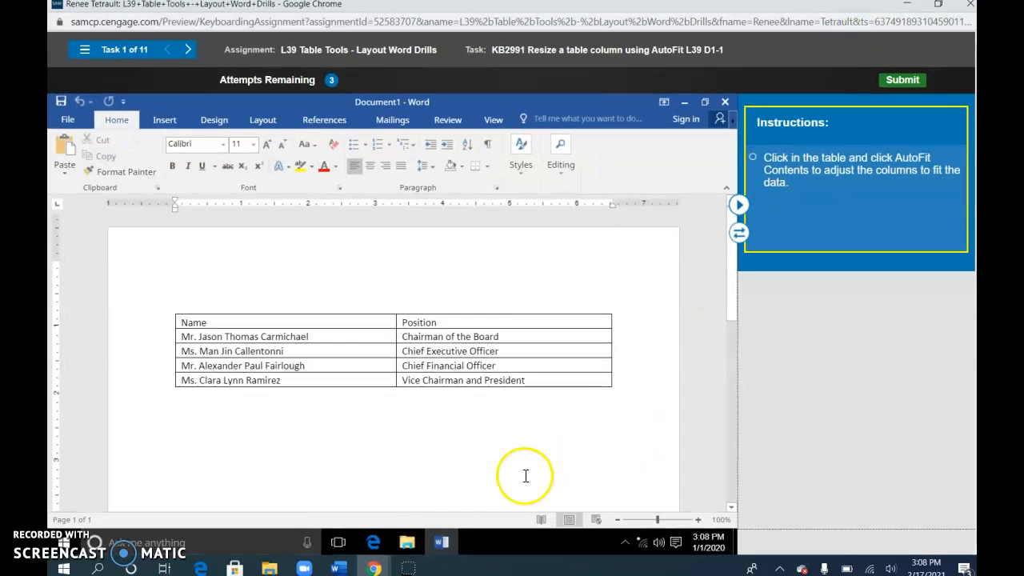
left_click(223, 322)
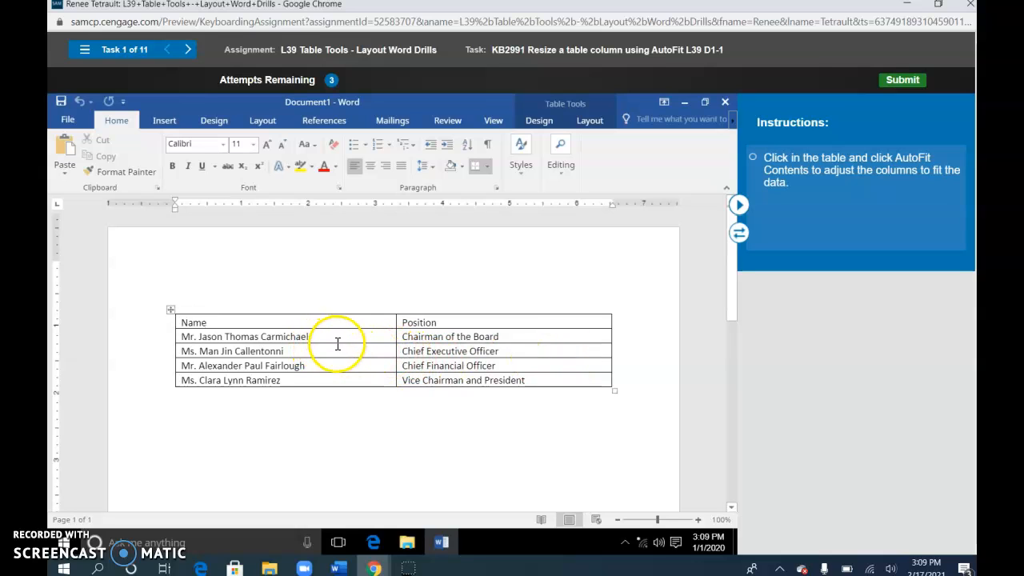
left_click(588, 122)
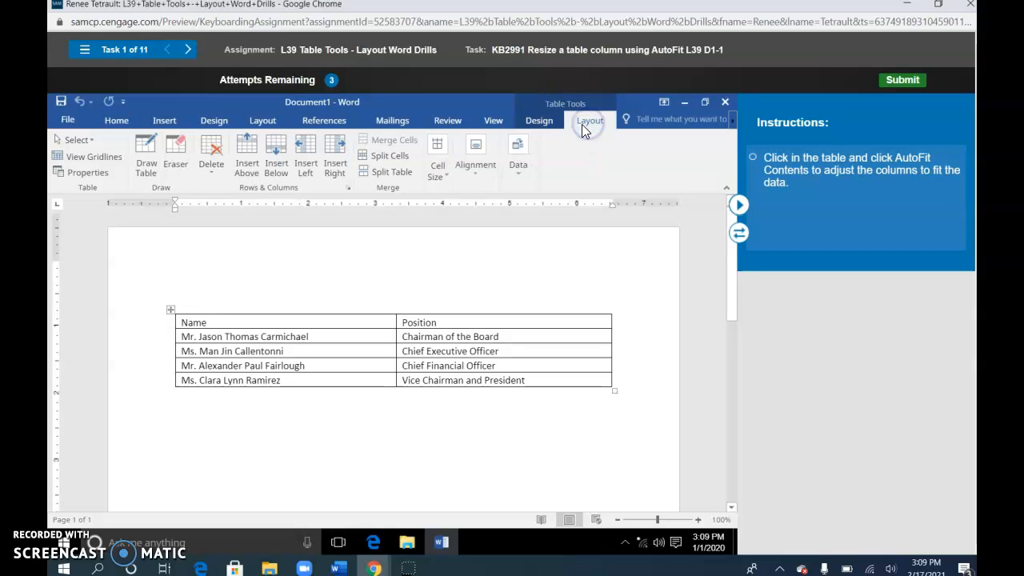
left_click(436, 178)
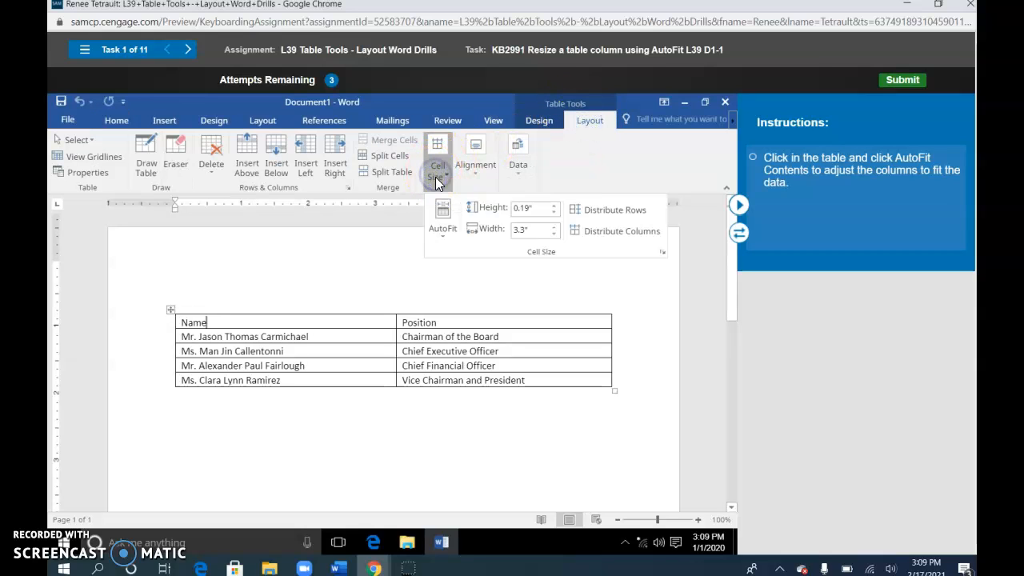
left_click(445, 231)
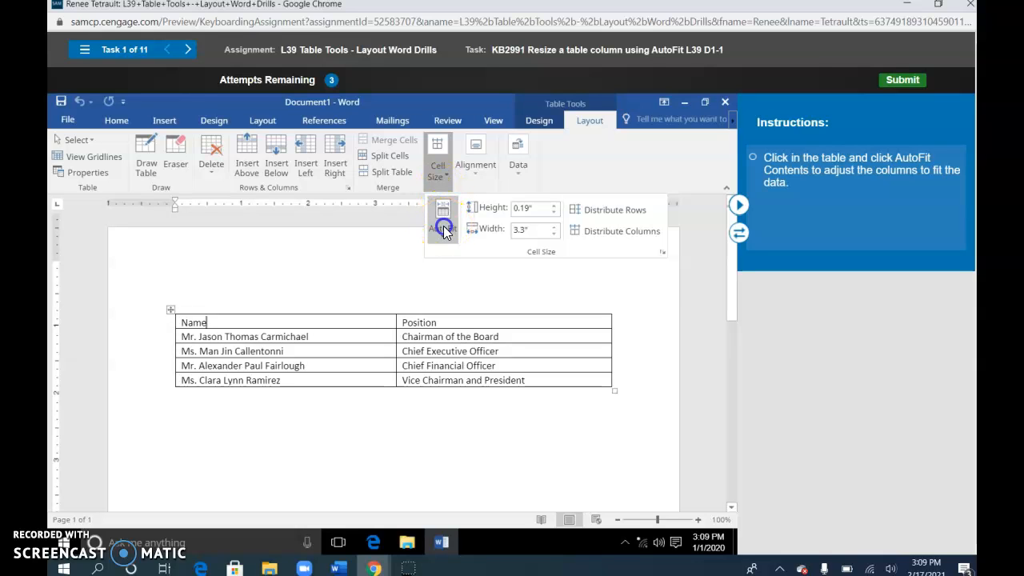
left_click(480, 254)
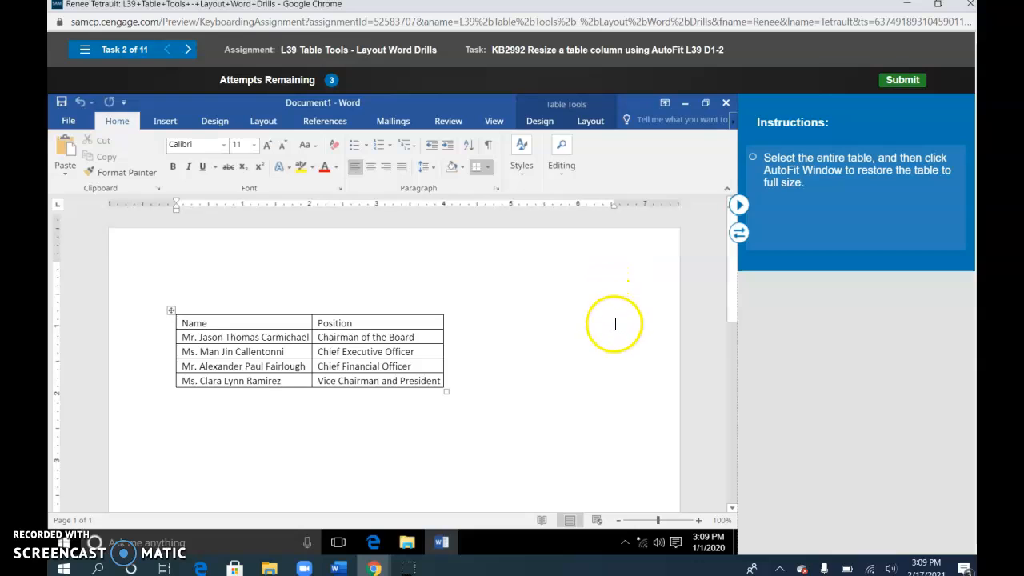
Step: Select the entire table and restore it to full size with AutoFit Window
left_click(254, 324)
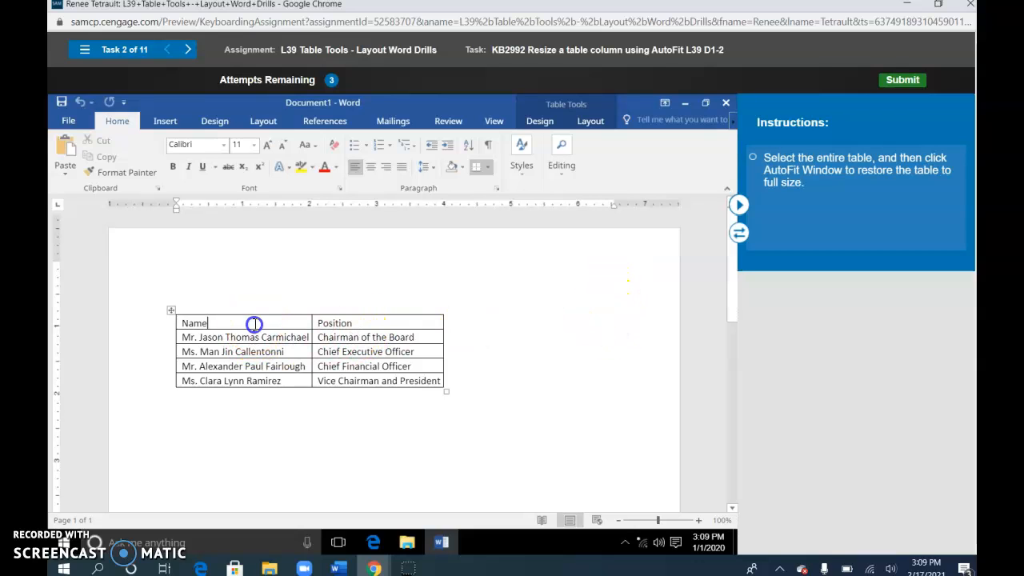
left_click(170, 312)
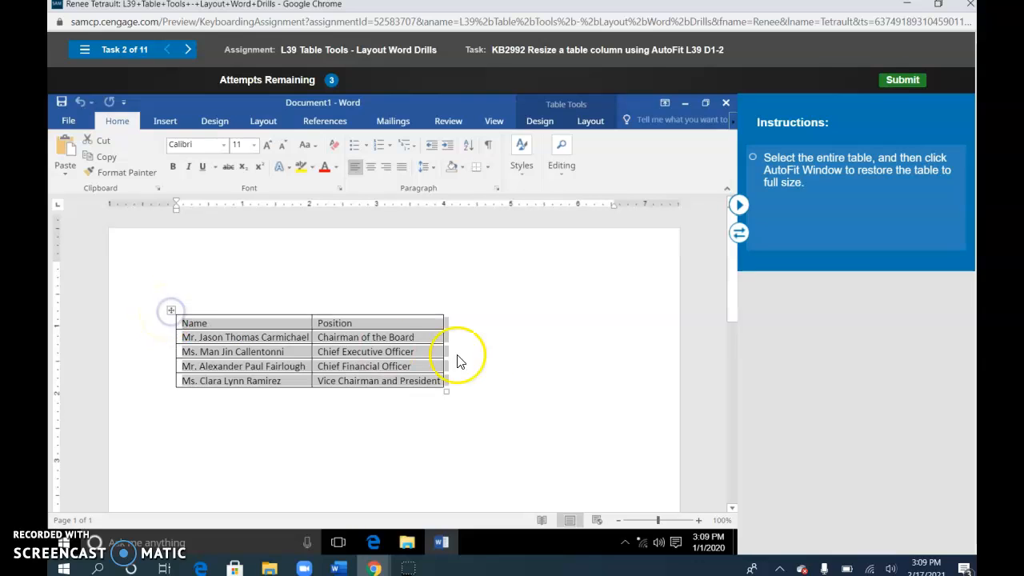
left_click(588, 120)
left_click(432, 173)
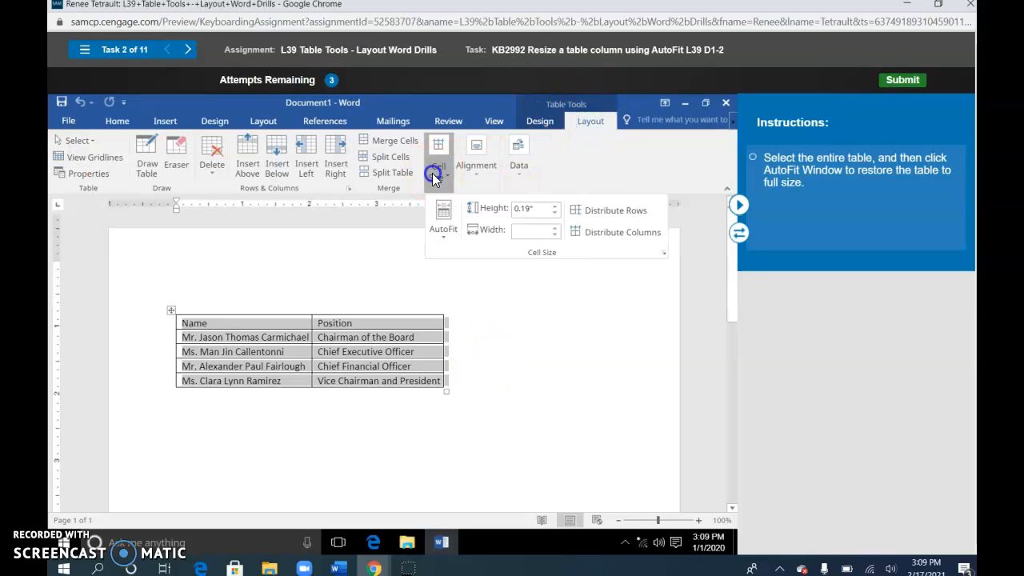
left_click(433, 220)
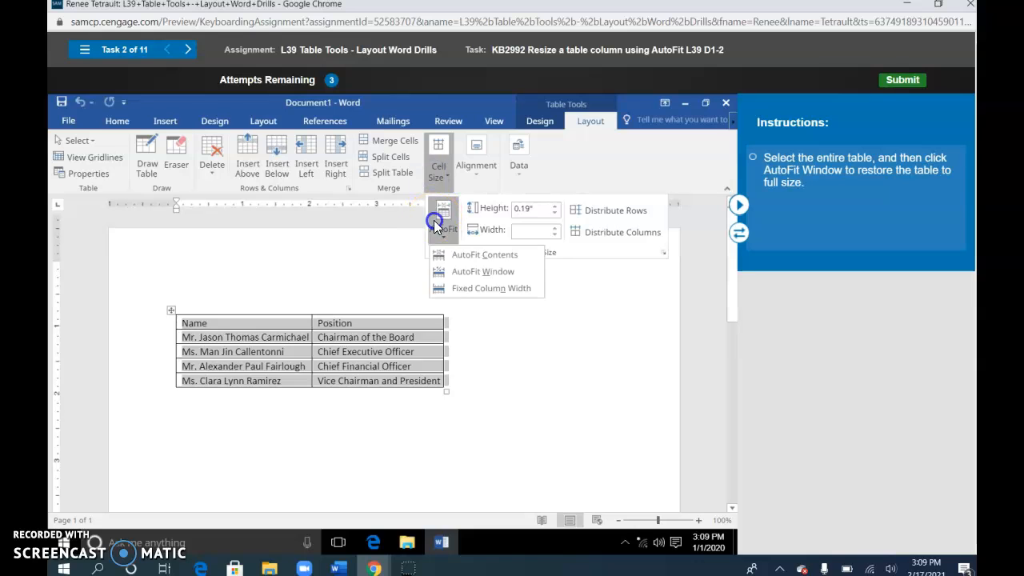
left_click(472, 274)
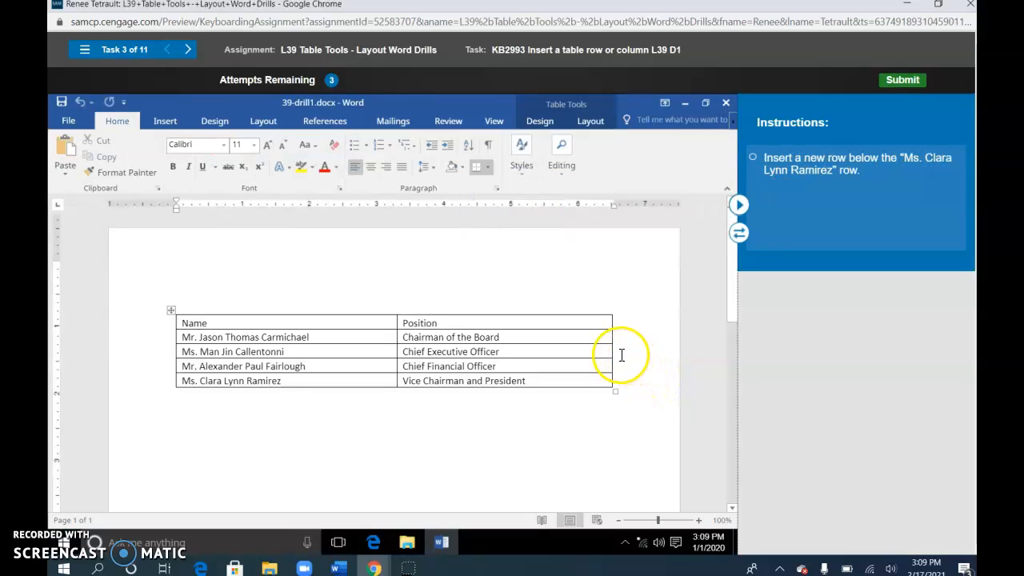
Step: Insert a row below the table's last row, enter the listed name and Administrative Assistant, and check the work
mouse_move(171, 387)
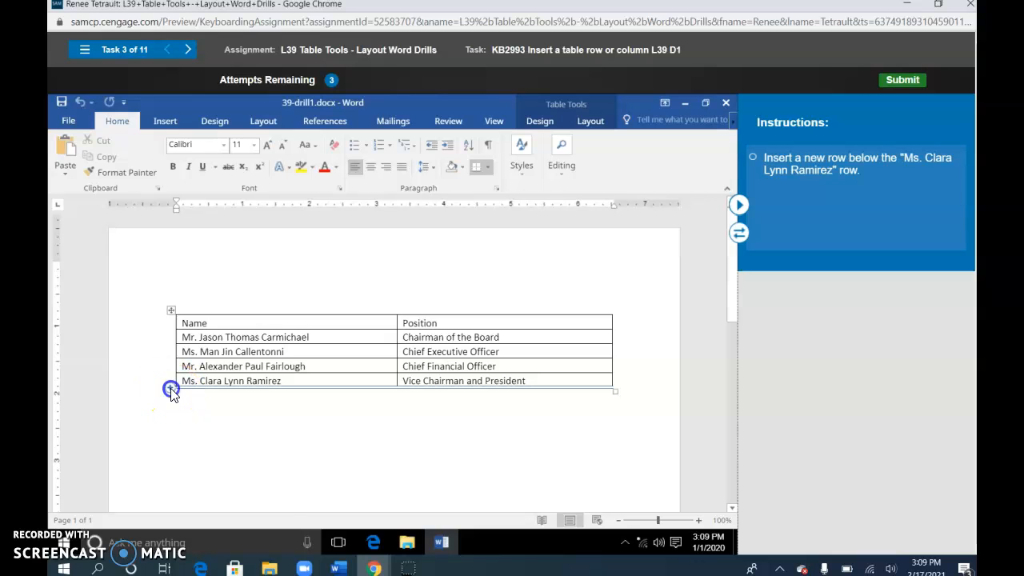
left_click(170, 388)
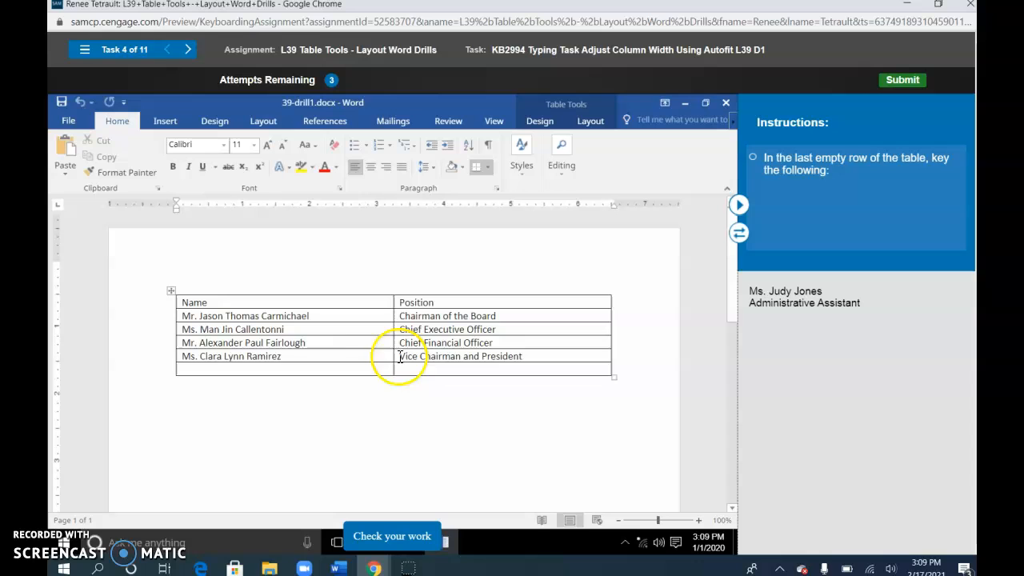
left_click(285, 367)
type("Ms. Judy Jones")
key("Tab")
type("Administrative Assistant")
left_click(392, 537)
left_click(392, 536)
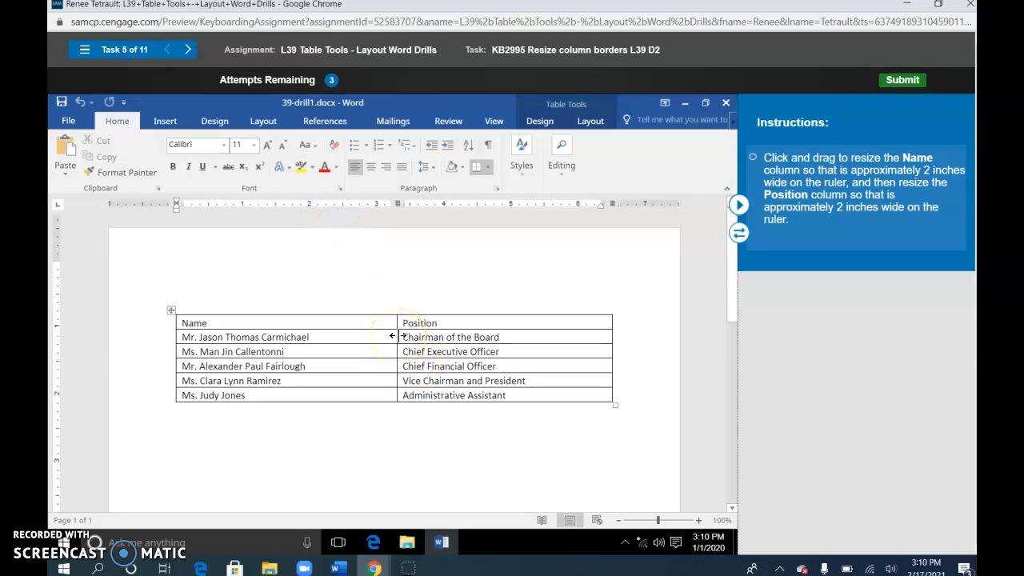
Step: Resize the Name and Position columns to about 2 inches wide each, and center the table horizontally on the page
left_click_drag(398, 336, 313, 342)
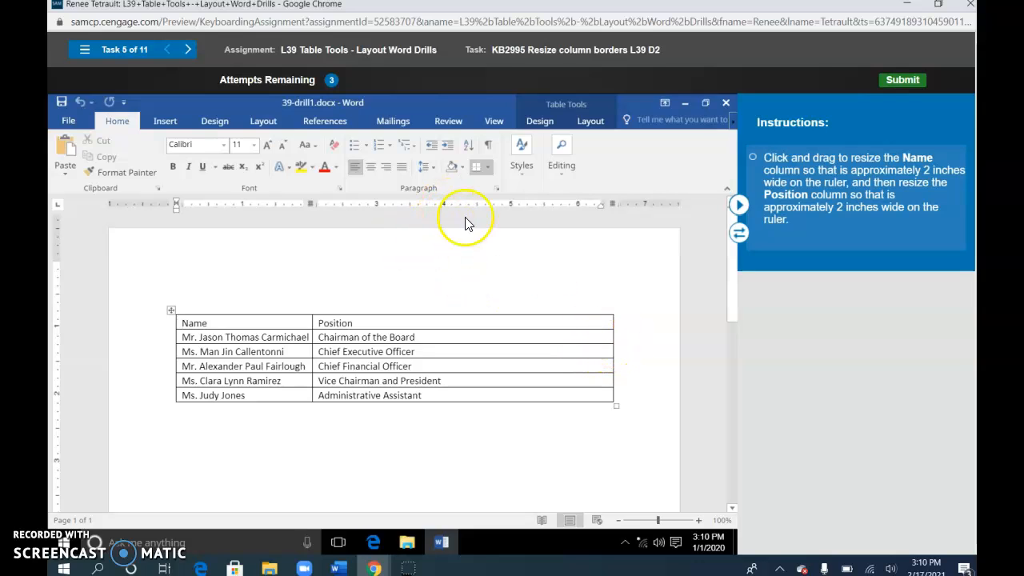
left_click_drag(614, 337, 446, 345)
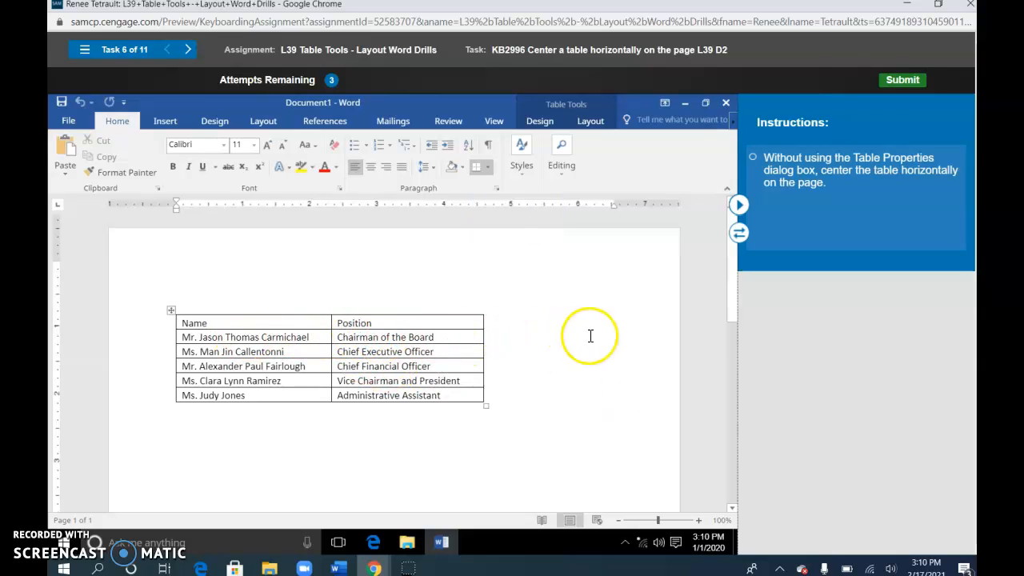
left_click(171, 310)
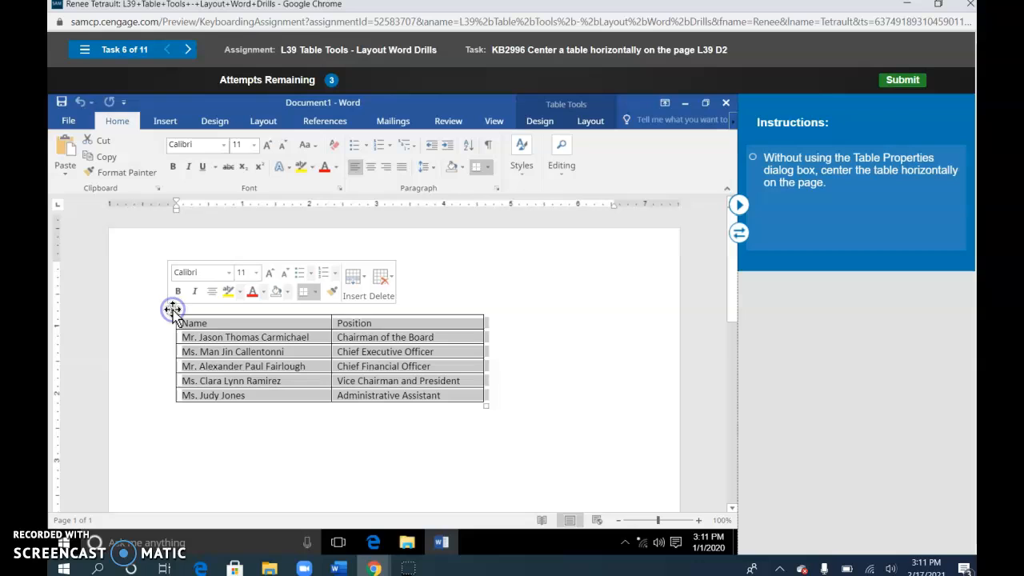
left_click(212, 293)
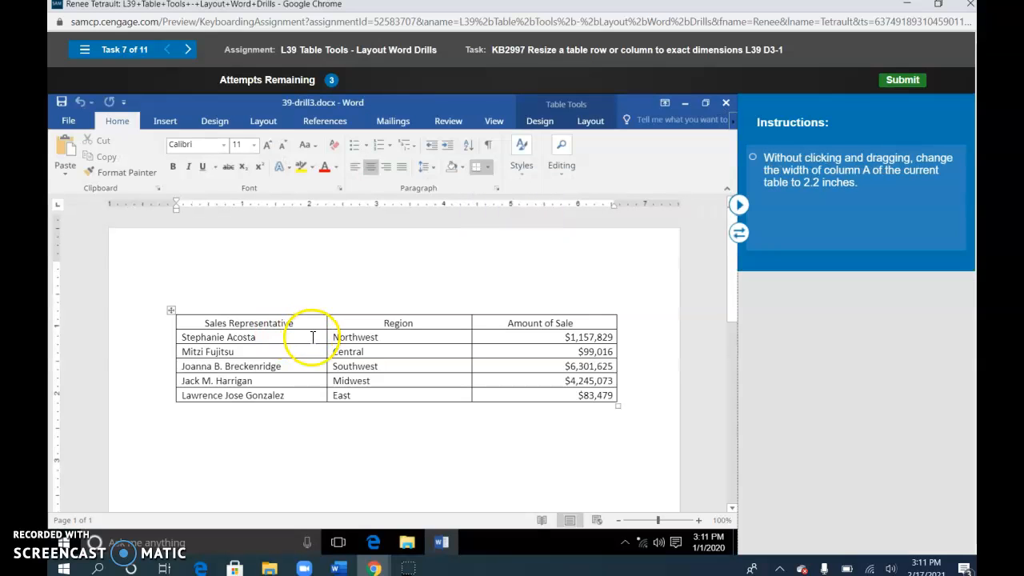
Step: Set the width of column A, Sales Representative, to 2.2 inches using the exact cell size setting
left_click(287, 334)
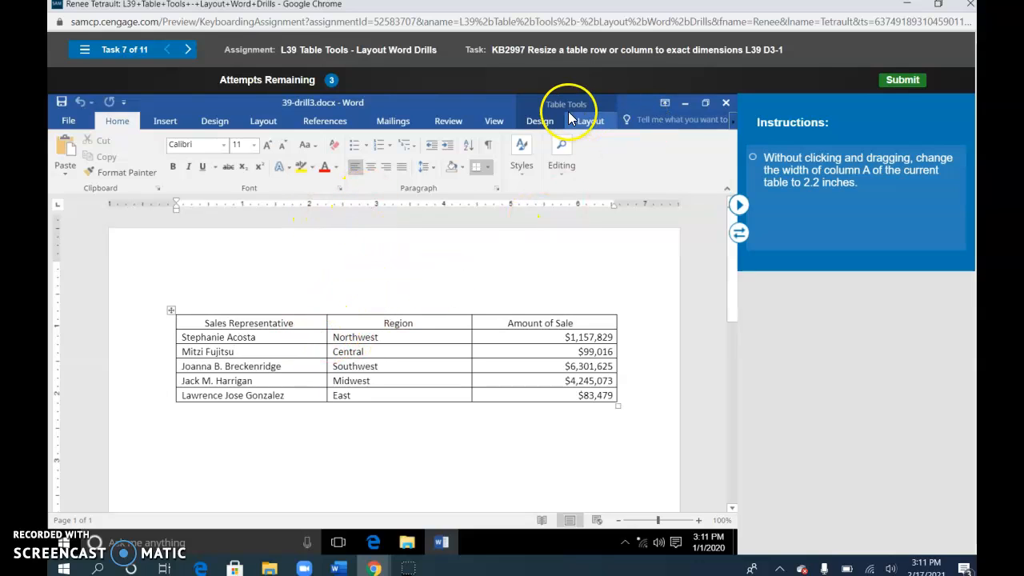
left_click(593, 121)
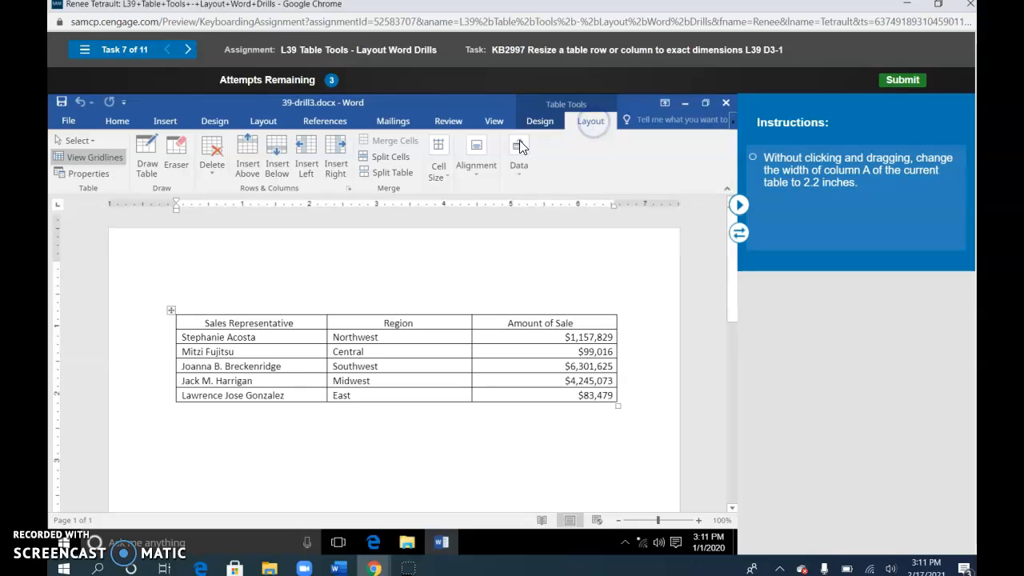
left_click(441, 172)
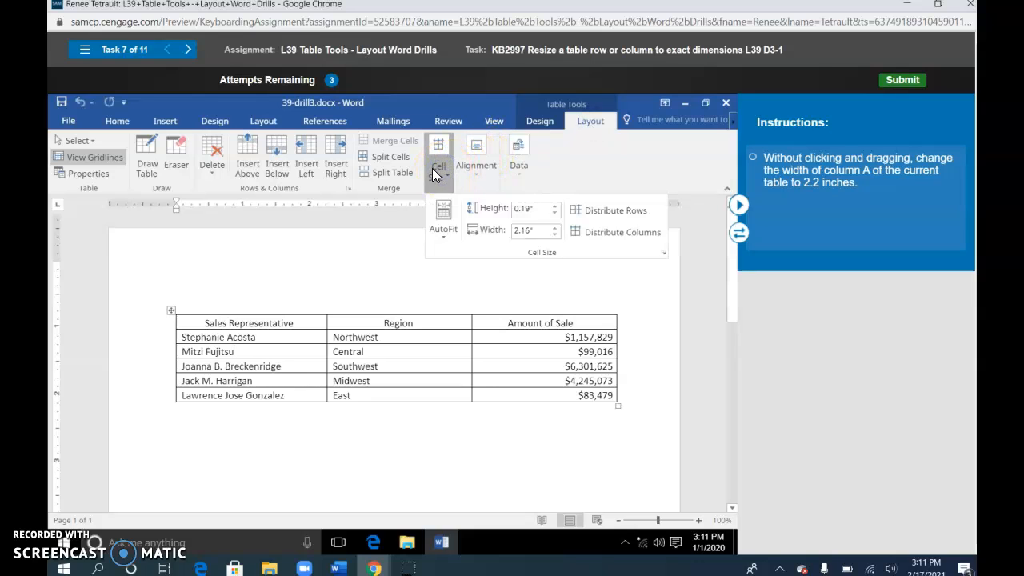
left_click(554, 227)
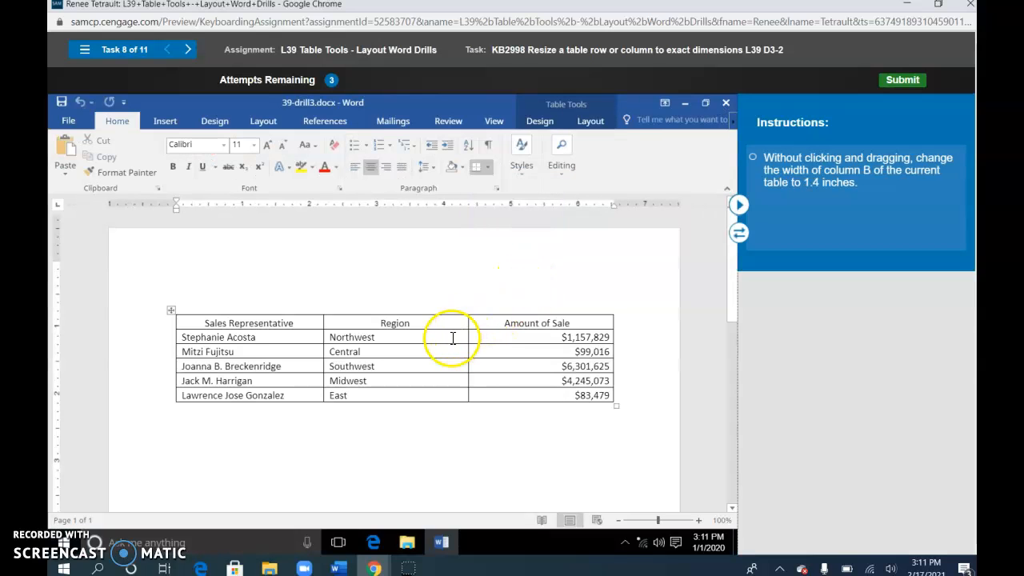
Step: Set the width of column B, Region, to 1.4 inches using the exact cell size setting
left_click(453, 338)
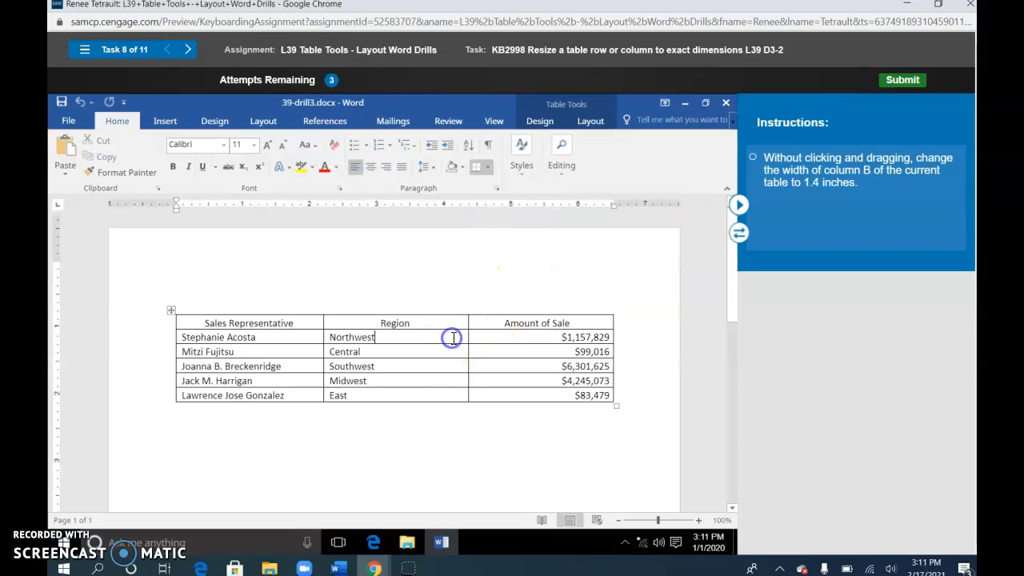
left_click(591, 121)
left_click(444, 171)
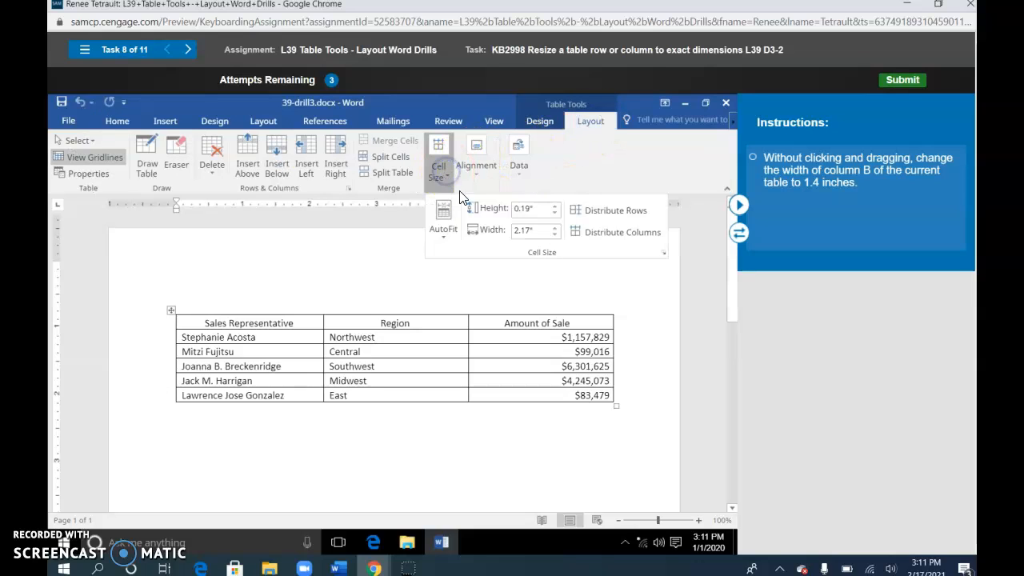
left_click(555, 235)
left_click(556, 238)
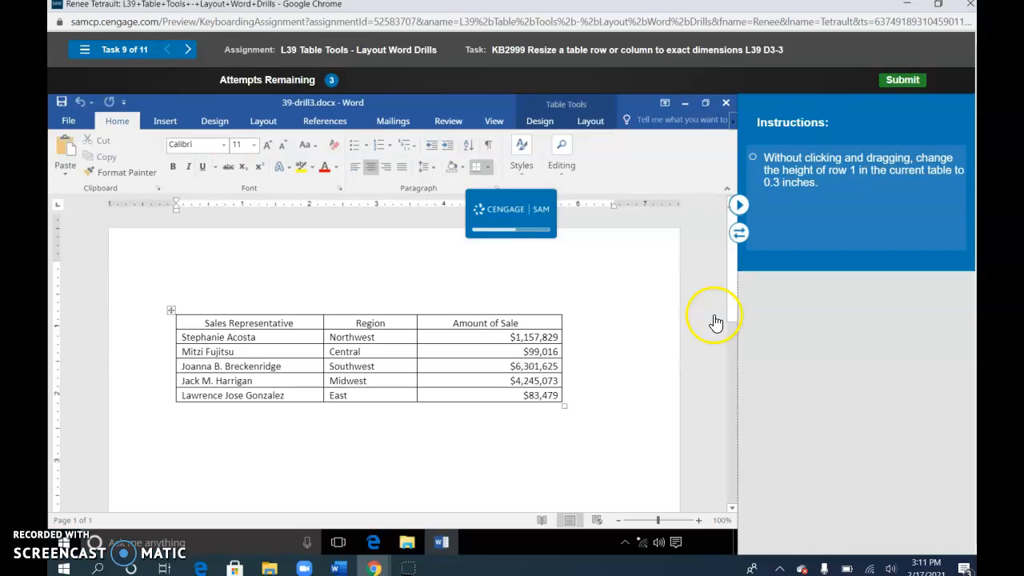
Step: Set the height of row 1 in the sales table to 0.3 inches
left_click(273, 323)
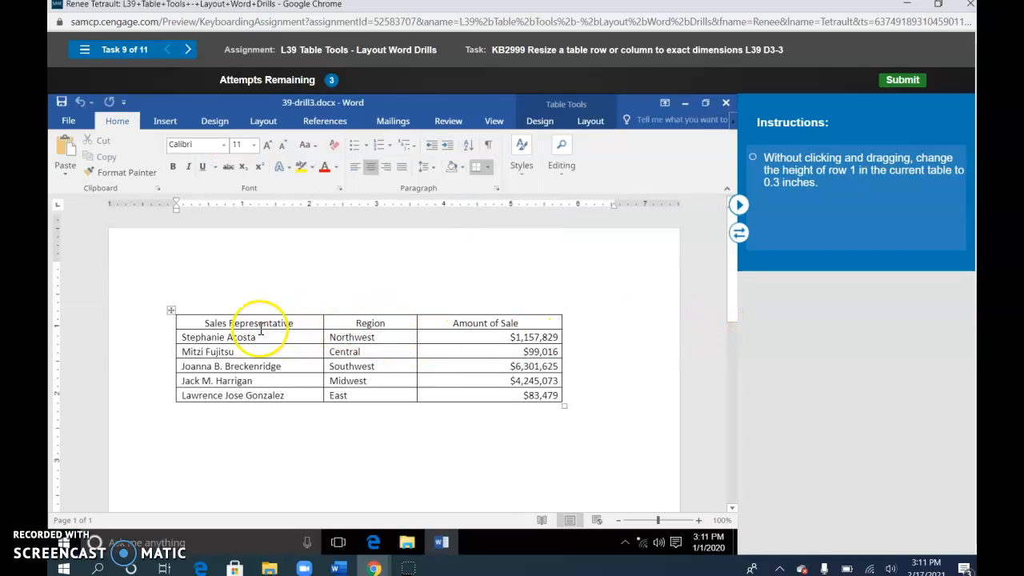
left_click(593, 124)
left_click(442, 168)
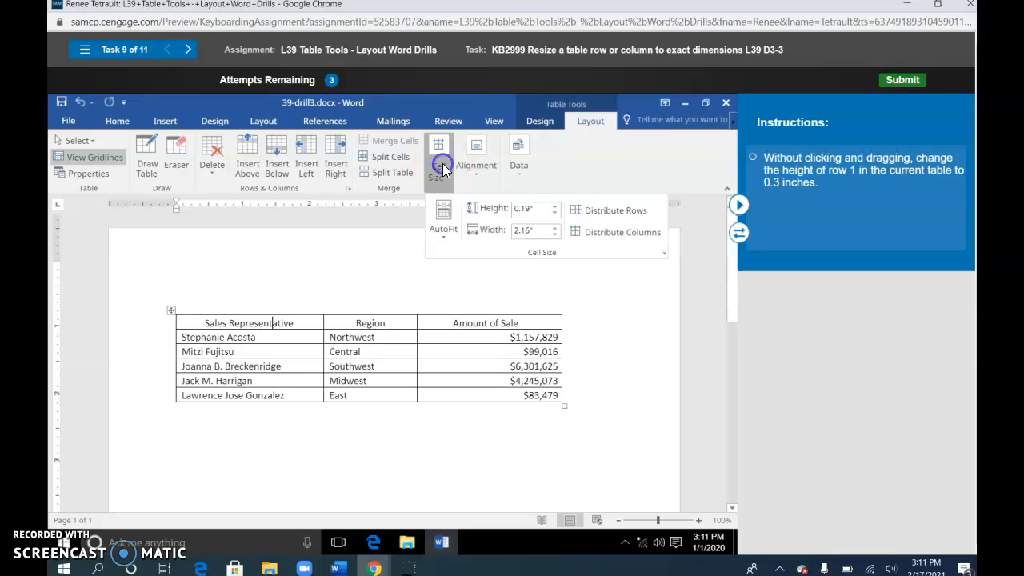
left_click(556, 206)
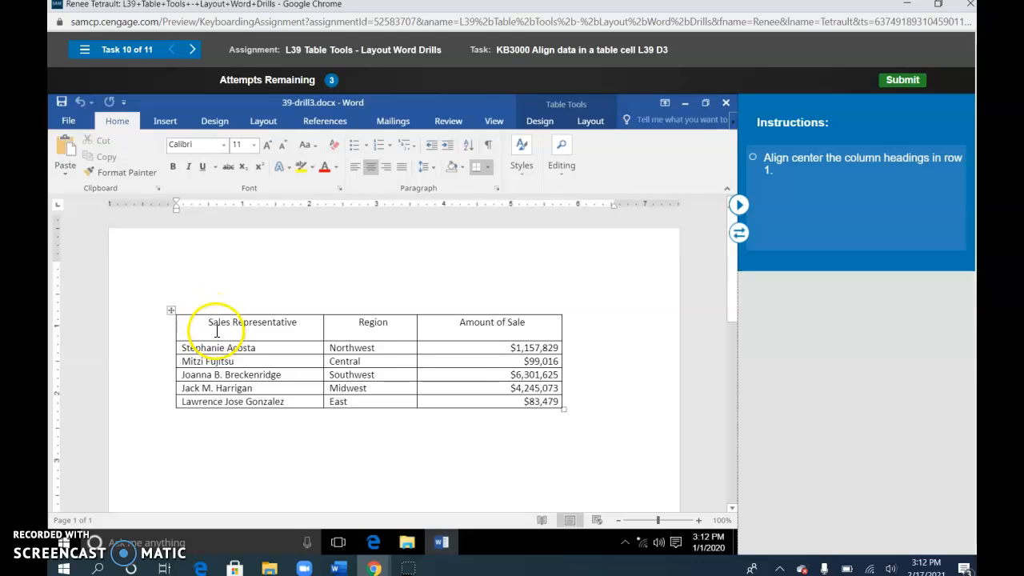
Step: Apply Align Center to the column headings in row 1, and center the whole sales table horizontally on the page
left_click(160, 330)
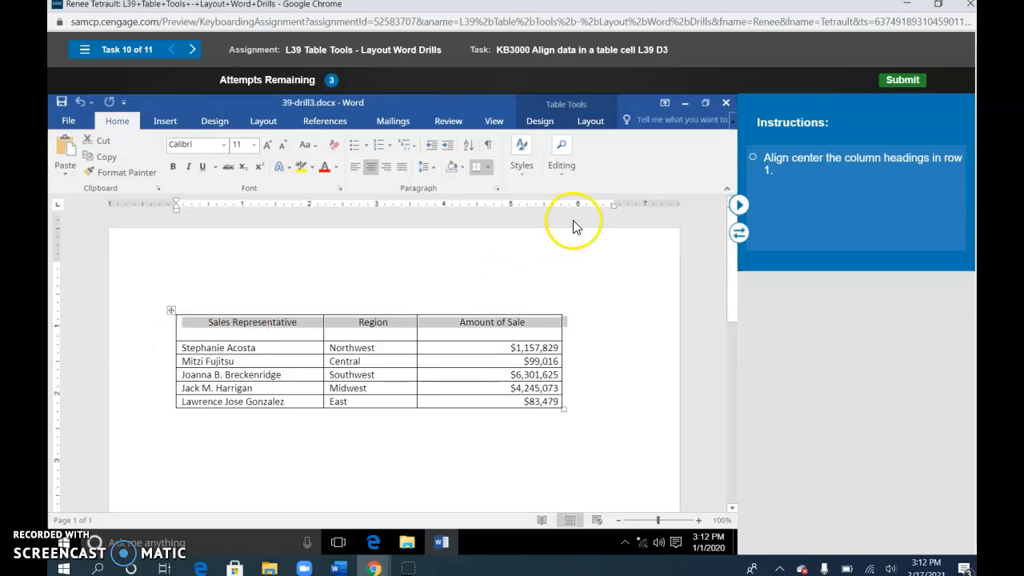
left_click(592, 120)
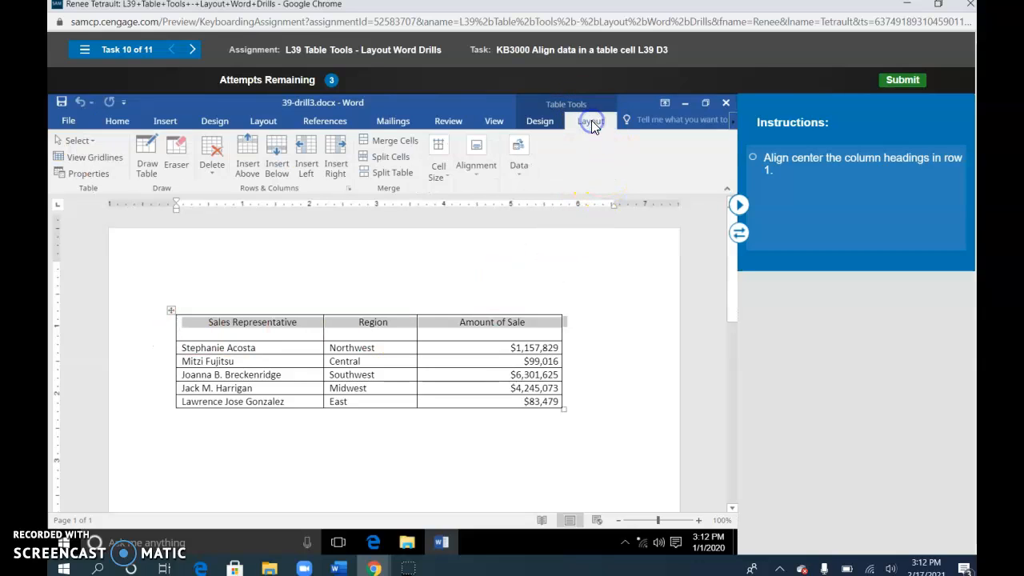
left_click(480, 161)
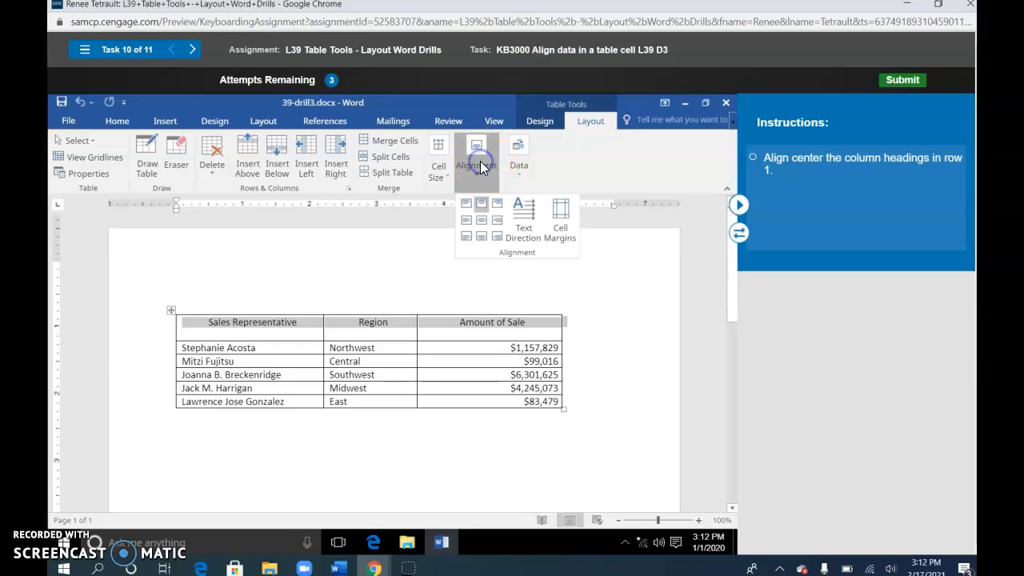
left_click(483, 222)
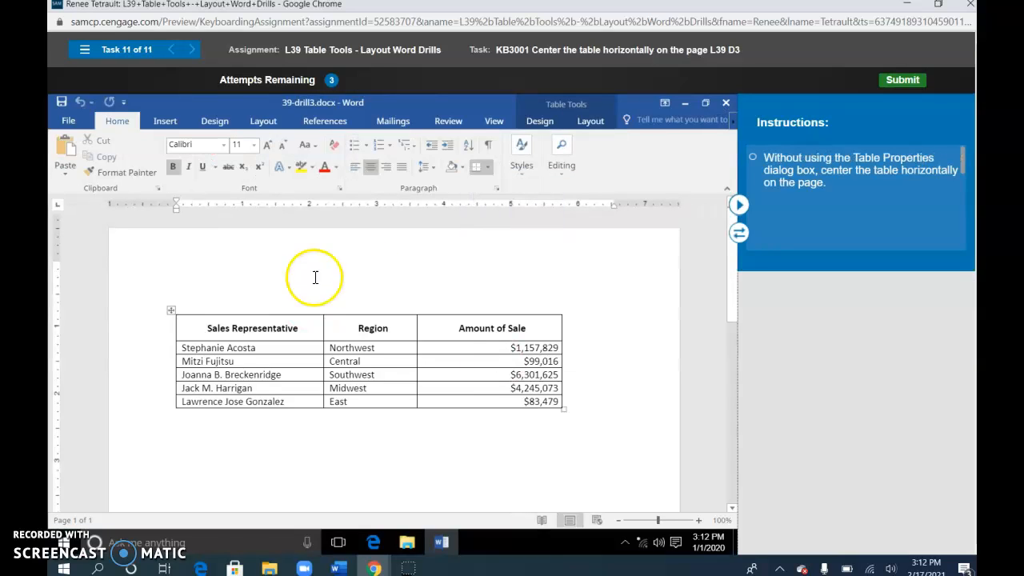
left_click(172, 311)
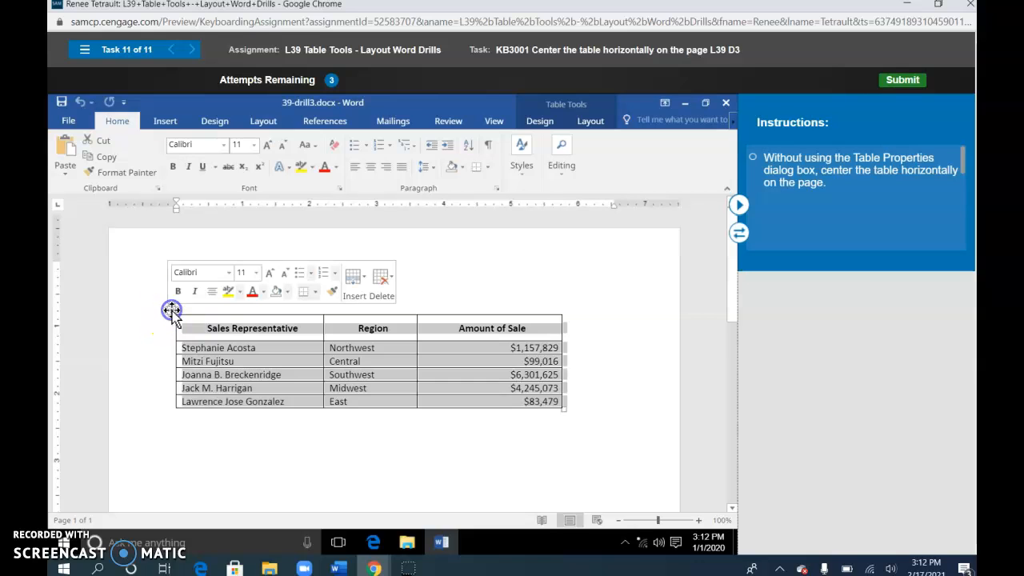
left_click(213, 292)
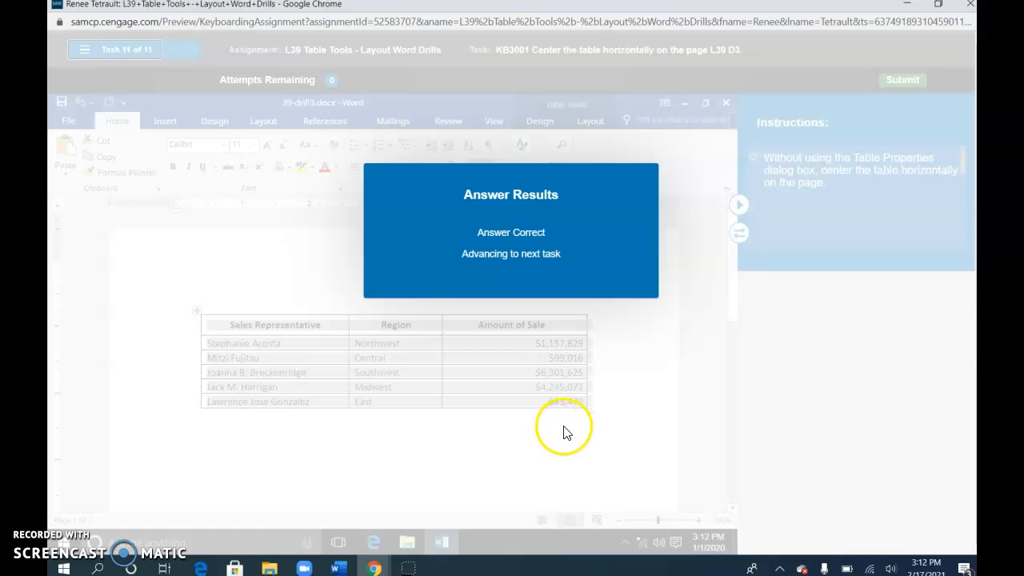